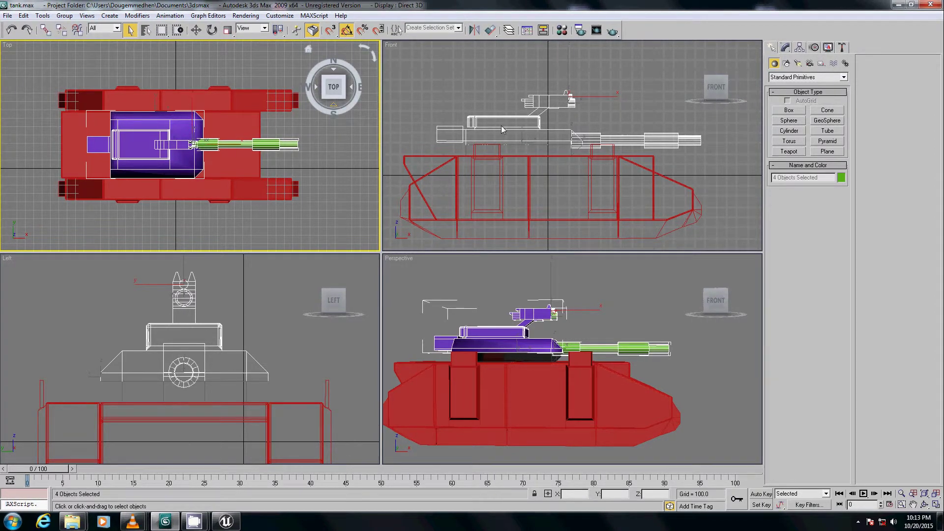
- Switch to the Unreal Project Browser, open the jiggyu project and dismiss the launcher's server error
mouse_move(227, 521)
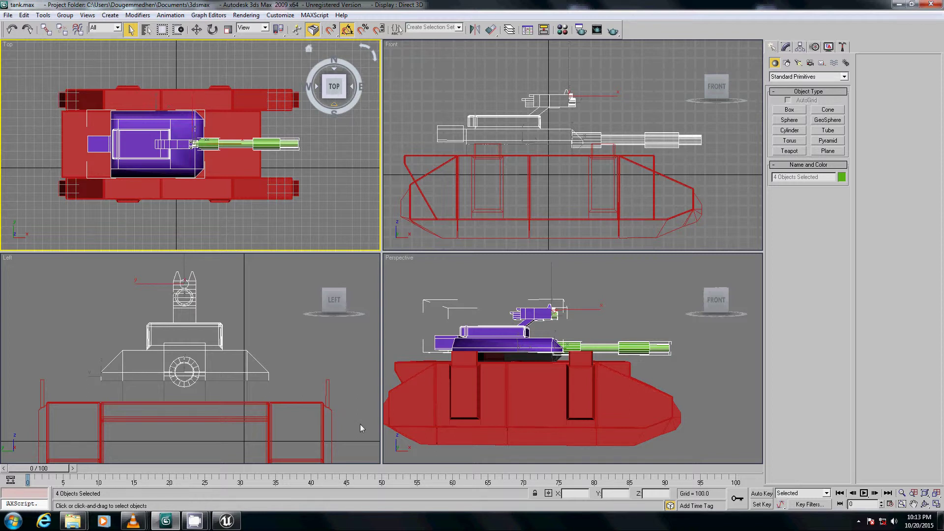
click(240, 522)
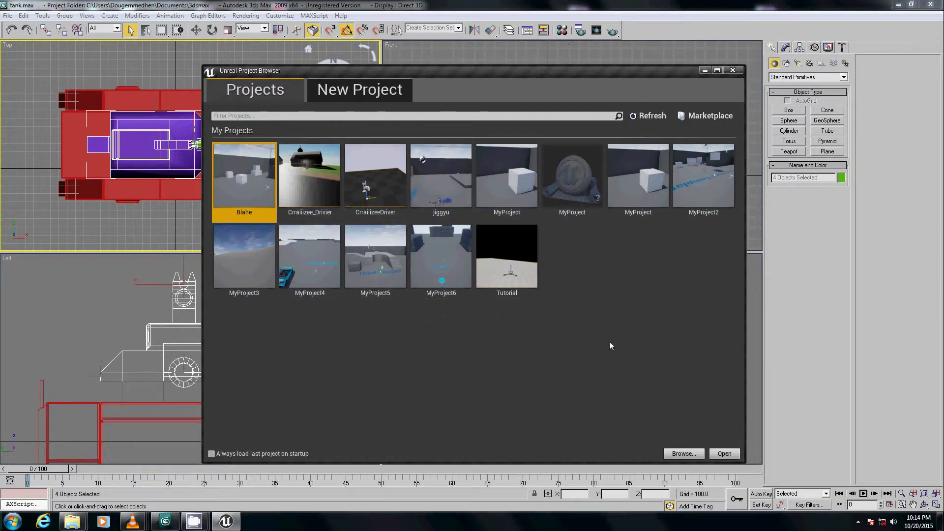
click(424, 167)
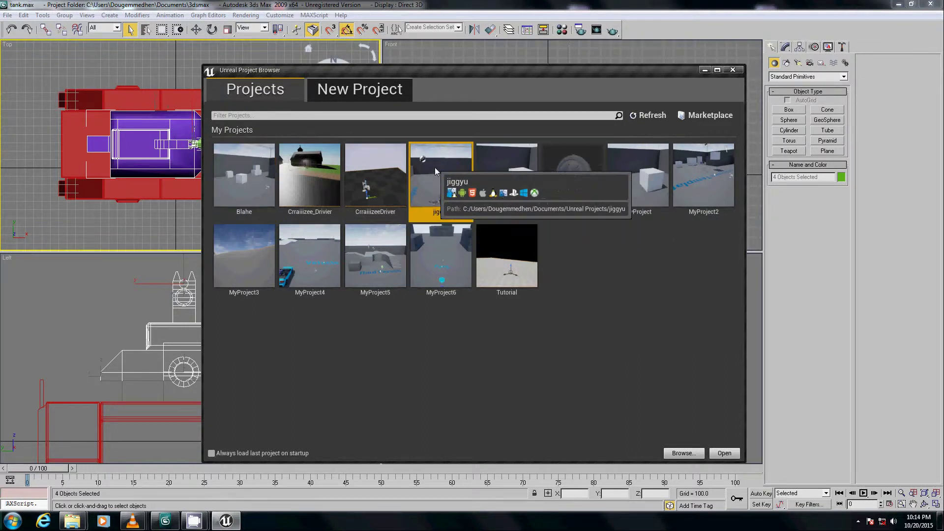
click(724, 453)
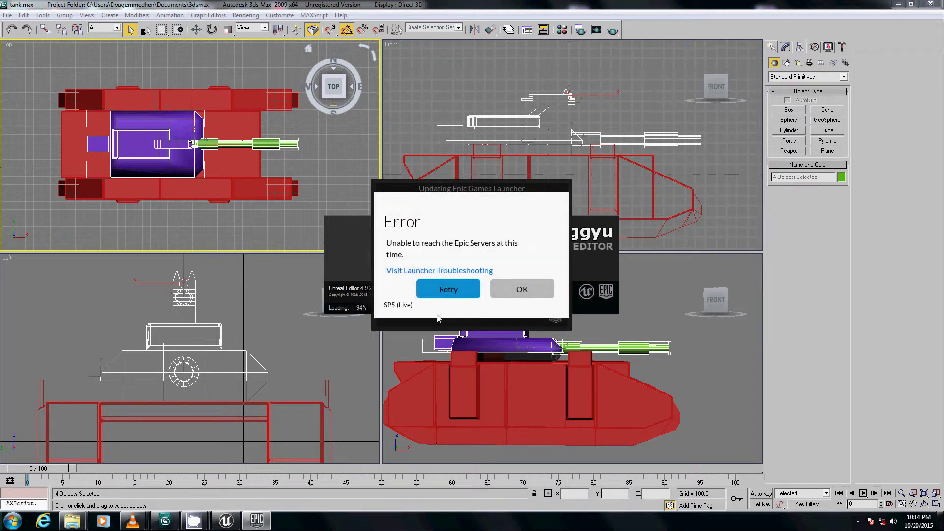
click(522, 290)
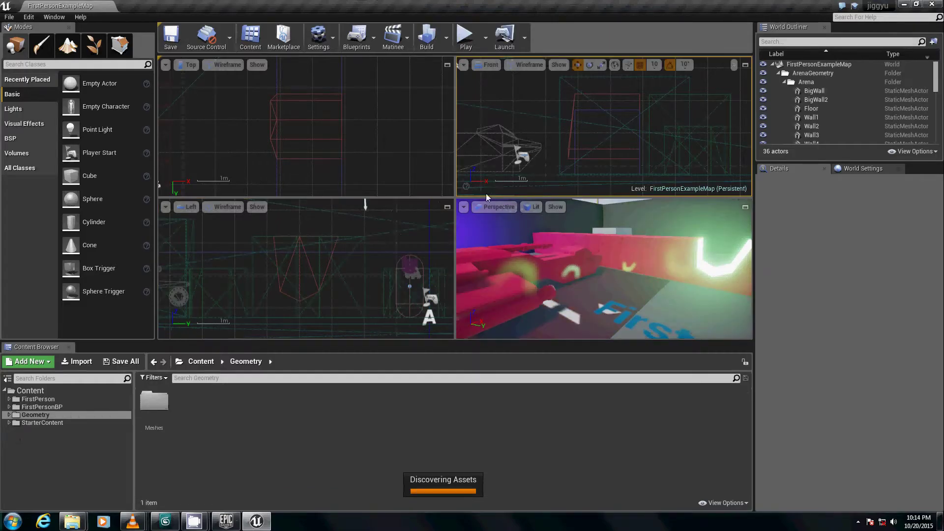
- Place the TemplateFloor mesh from Content > Geometry > Meshes into an open area of the level
drag(534, 267, 440, 331)
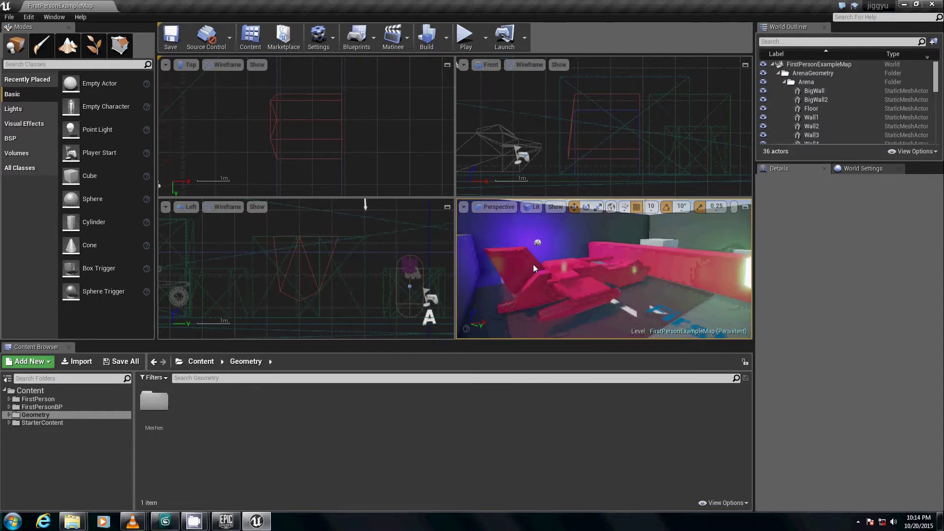
drag(535, 265, 579, 271)
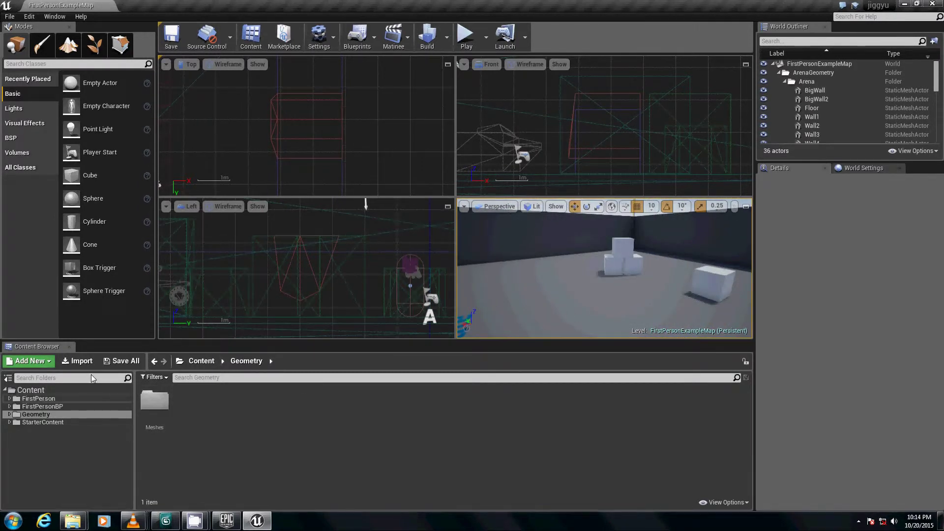
click(70, 391)
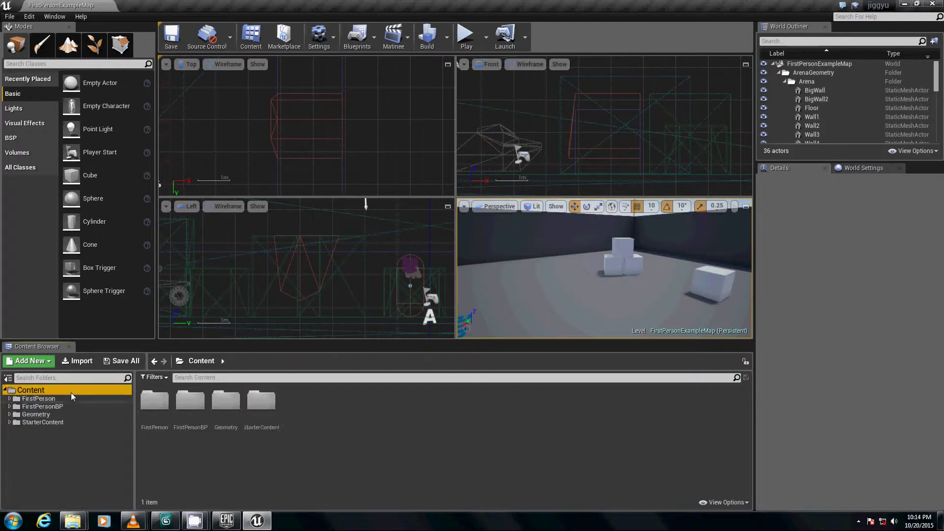
double_click(220, 400)
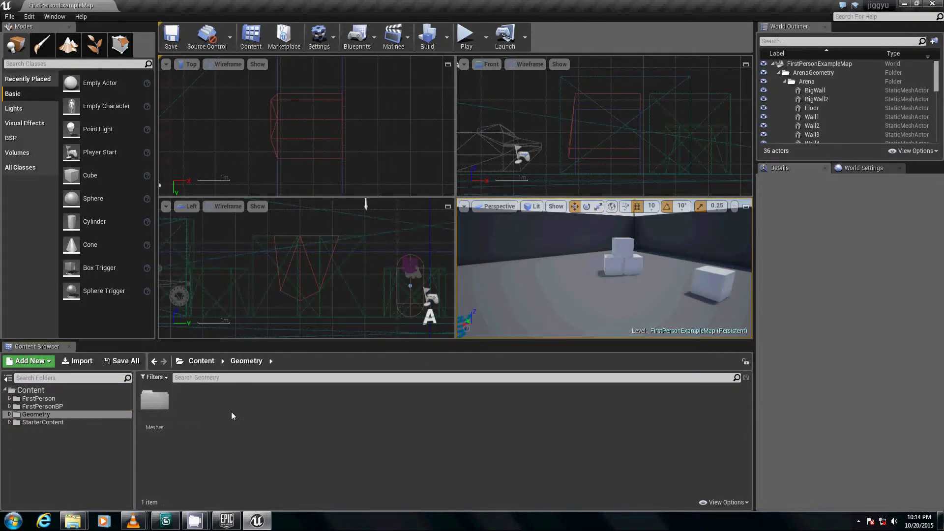
double_click(154, 402)
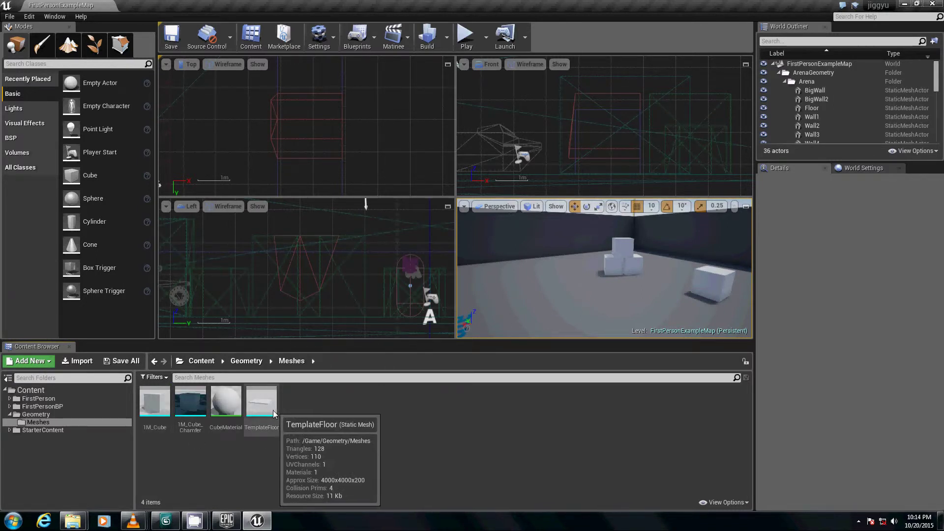
drag(267, 411, 550, 301)
- Scale the placed TemplateFloor down to 0.25 on the X, Y and Z axes
right_drag(570, 282, 591, 293)
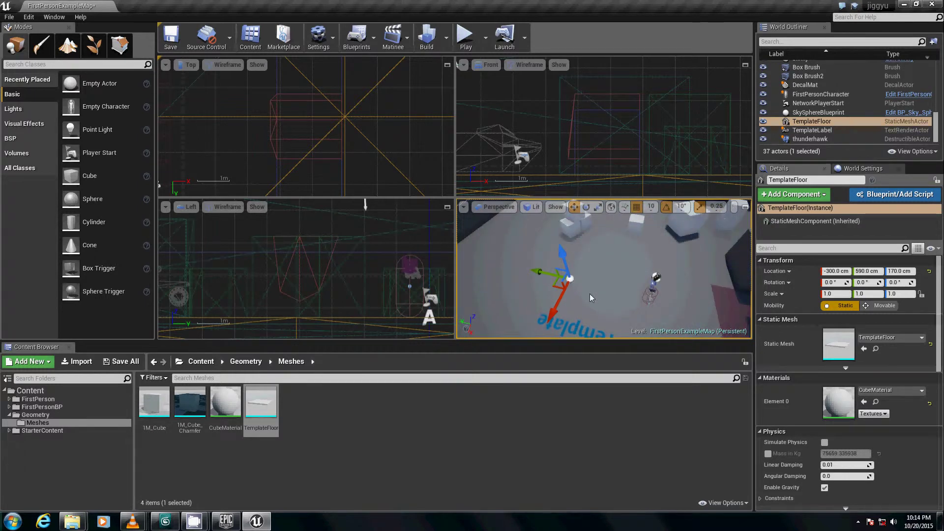
key(r)
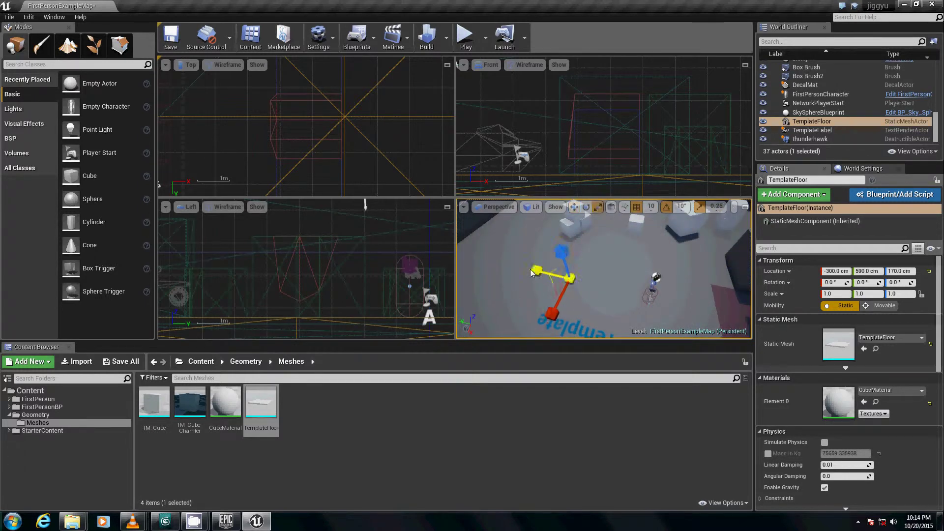
drag(532, 272, 552, 273)
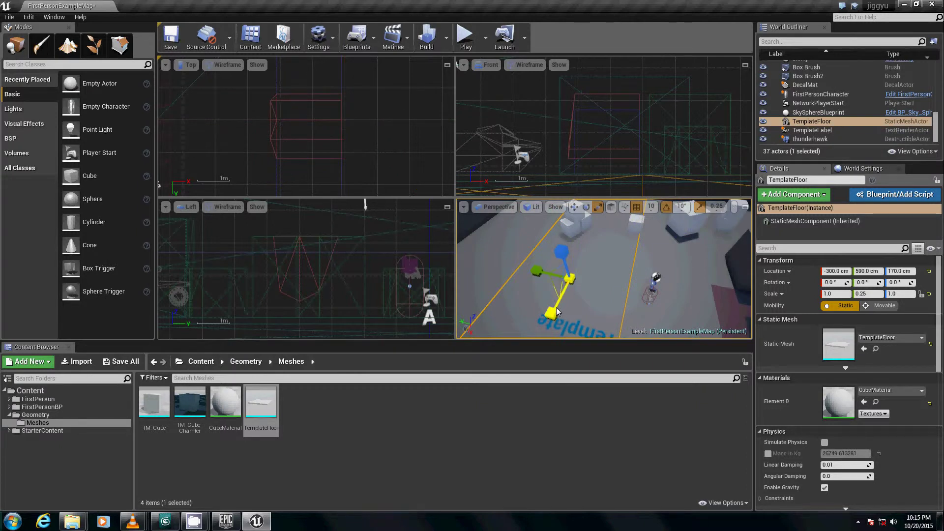
drag(558, 315, 571, 290)
right_drag(647, 303, 647, 290)
key(Up)
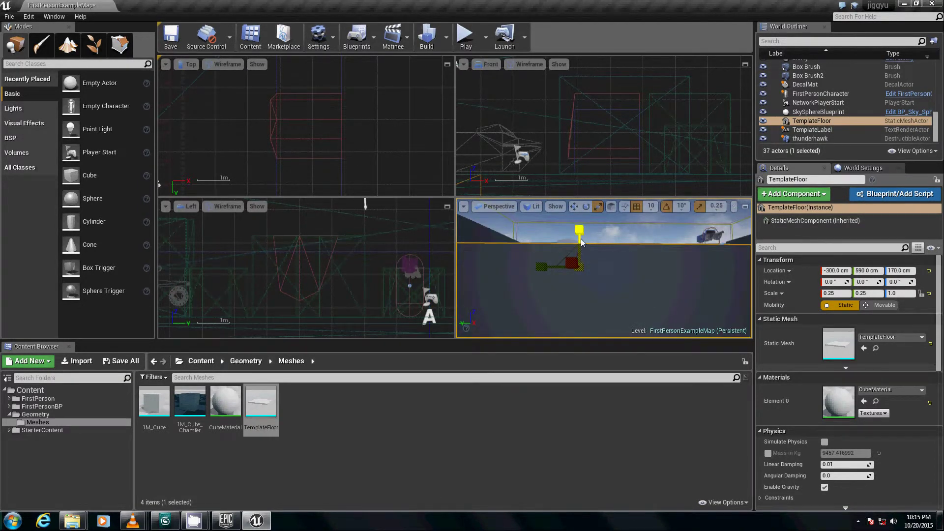
drag(584, 243, 577, 266)
key(f)
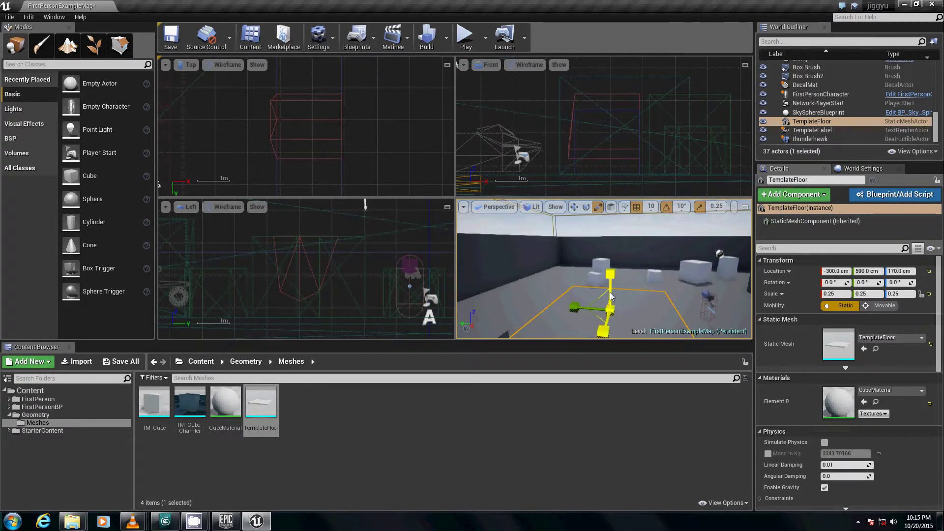
- Raise the scaled floor slab to Z 970 cm and move it along X to -1160 cm
key(w)
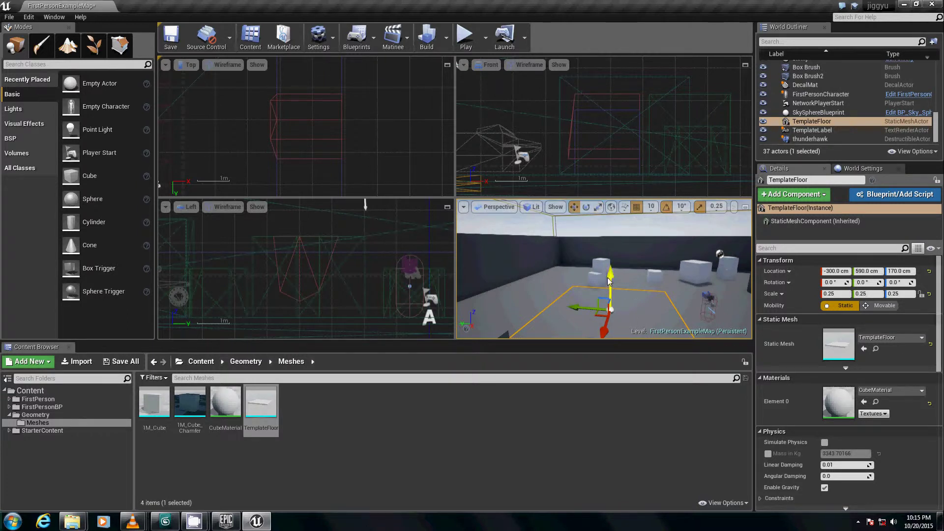
drag(609, 281, 613, 221)
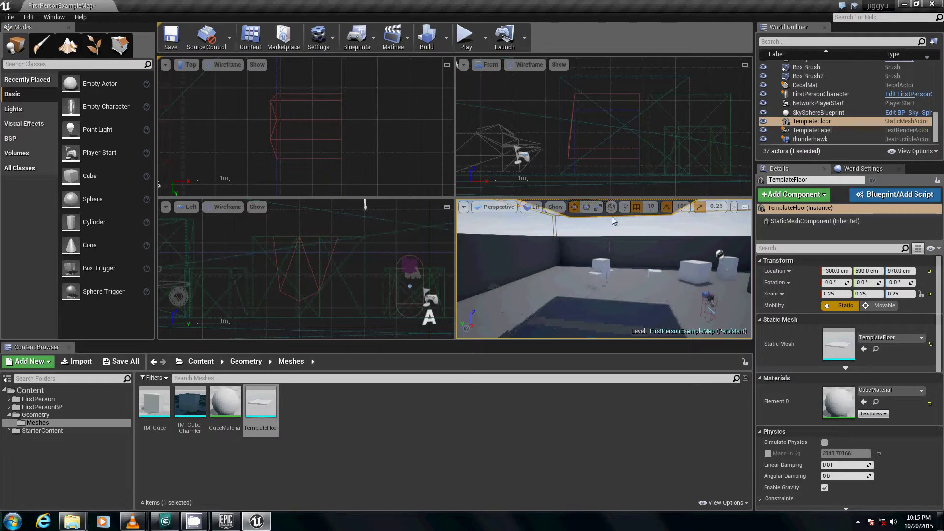
right_drag(613, 221, 613, 296)
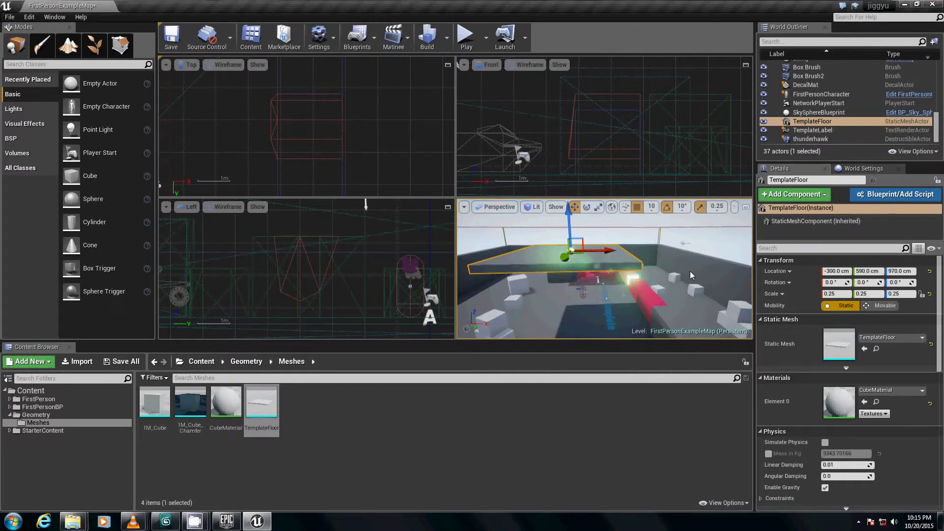
ctrl+drag(690, 270, 309, 261)
right_drag(615, 290, 604, 278)
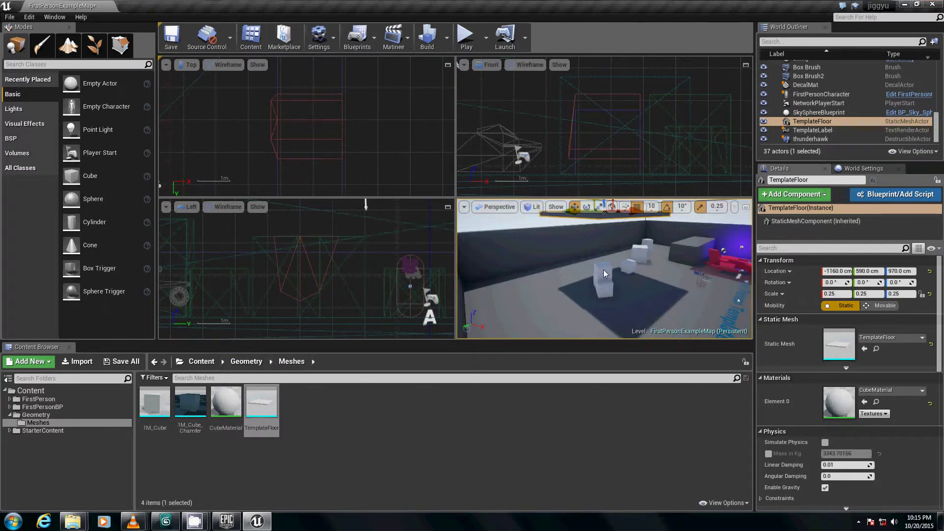
- Delete the small cubes standing on and beside the ground area beneath the raised floor slab
click(610, 271)
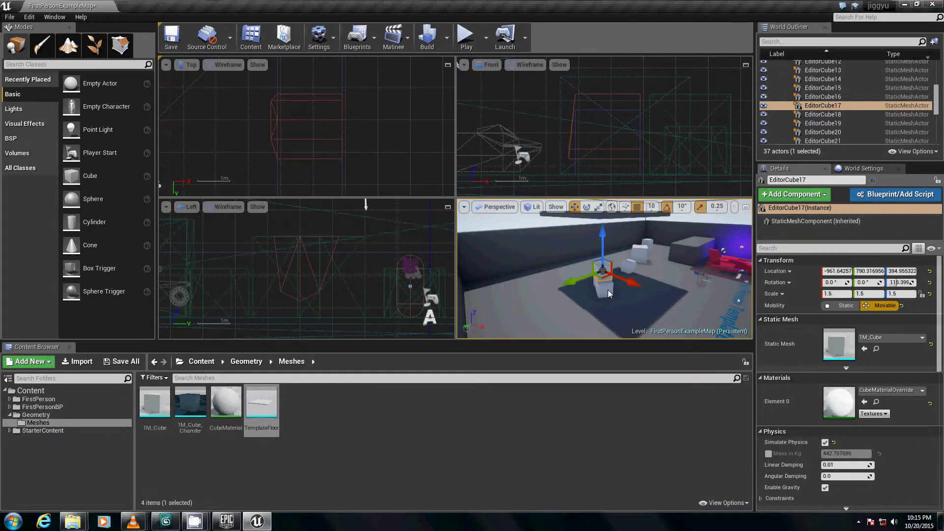
key(Delete)
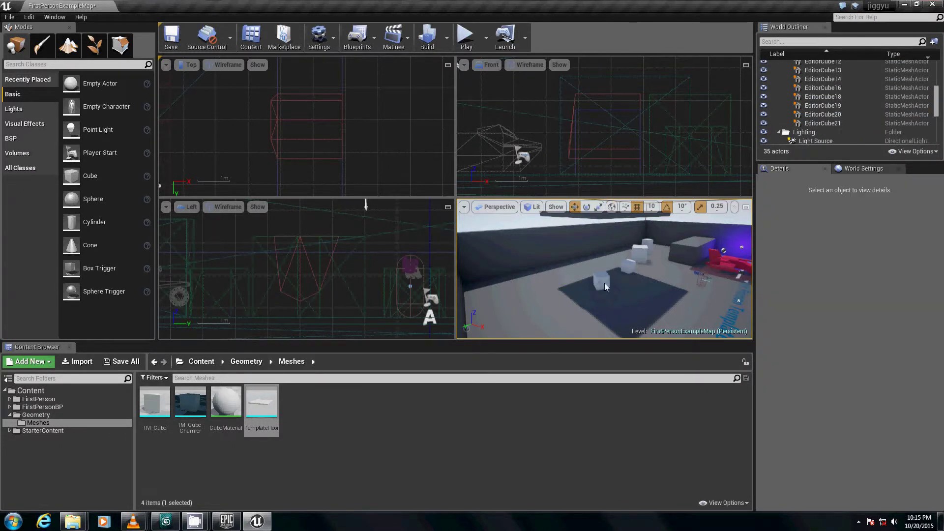
click(604, 282)
key(Delete)
click(631, 266)
key(Delete)
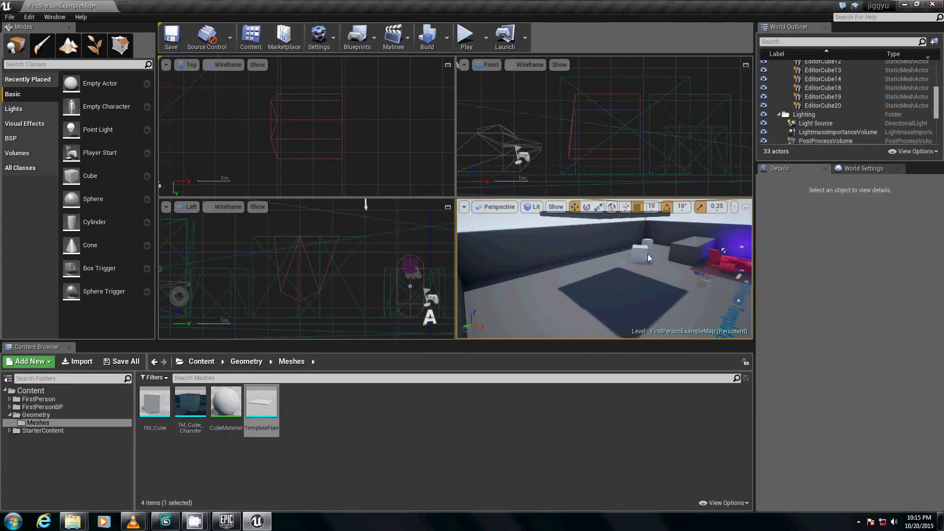
click(642, 253)
key(Delete)
- Drop the raised TemplateFloor slab straight down onto the ground and frame it in the perspective view
right_drag(636, 247, 671, 252)
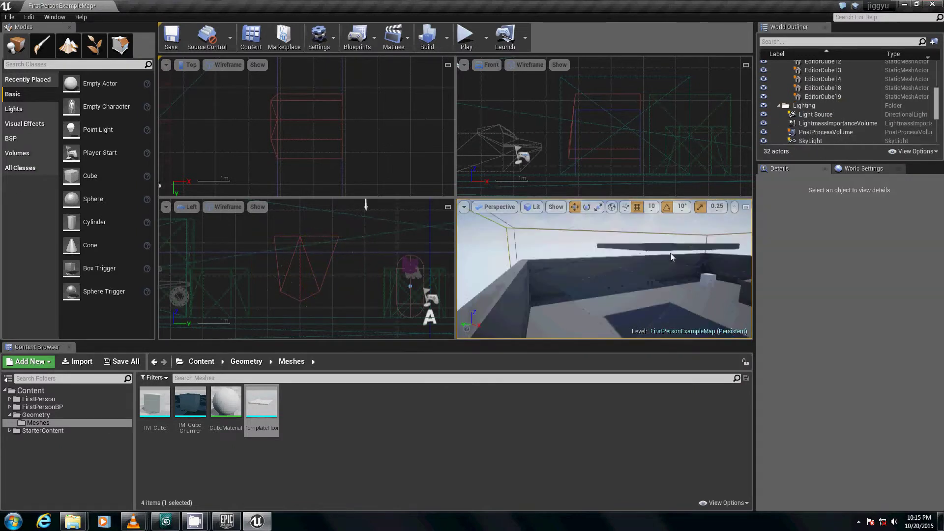
click(676, 245)
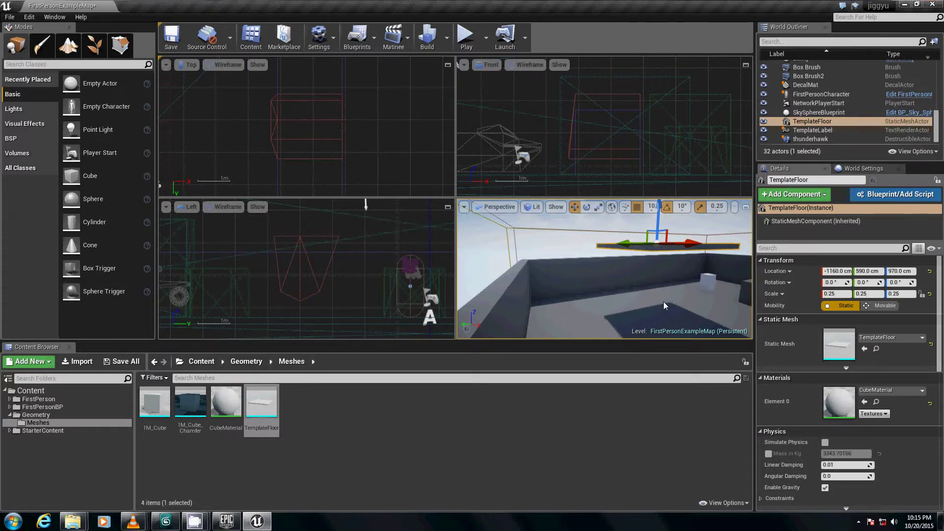
key(End)
right_drag(664, 305, 620, 329)
right_drag(622, 411, 603, 132)
key(f)
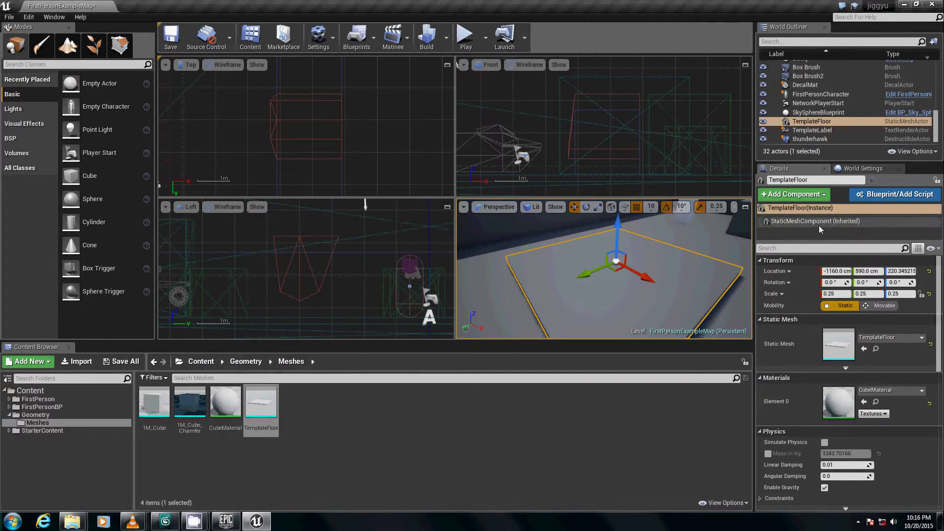
- Set the TemplateFloor slab's mobility to Movable
click(881, 168)
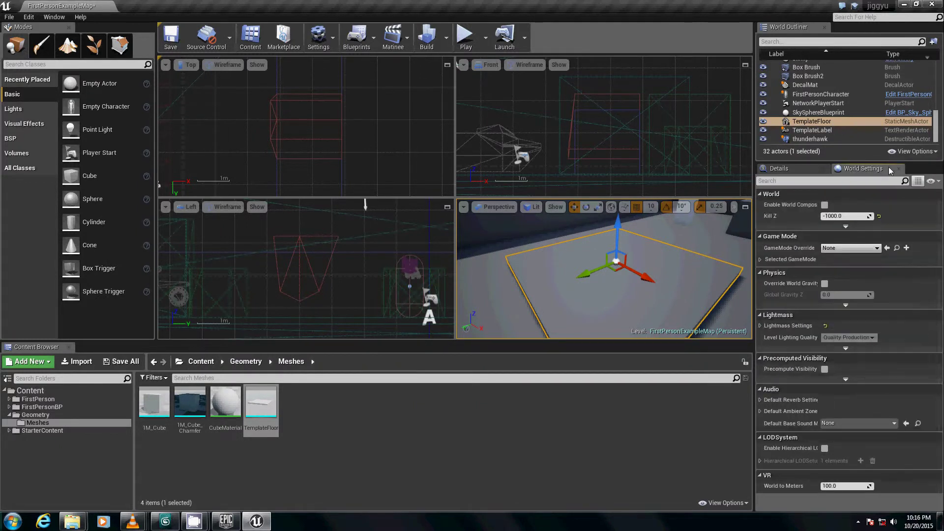
click(788, 172)
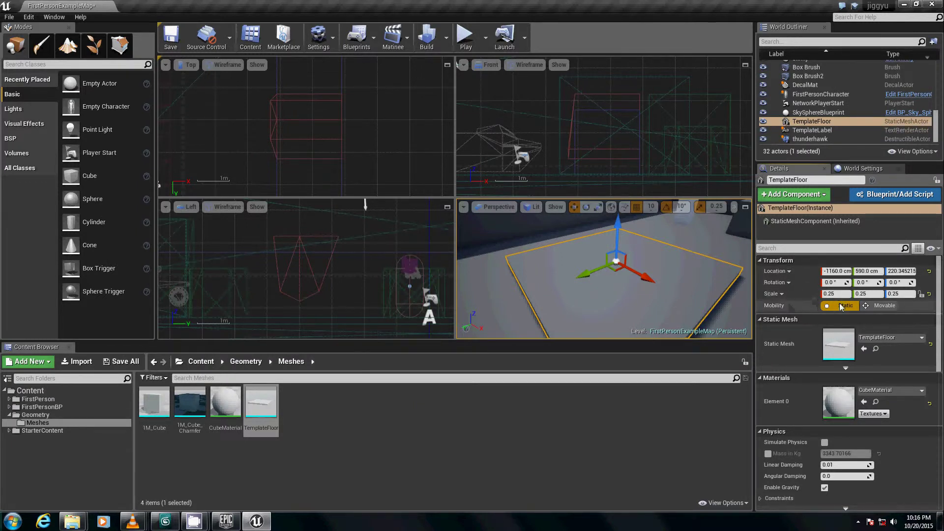
click(862, 306)
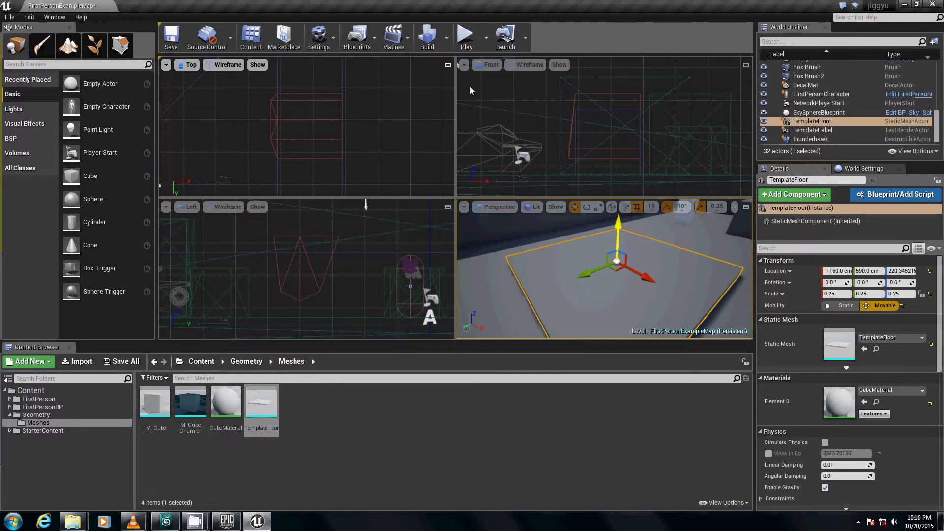
- Add a new Matinee to the level and maximize its editor window
click(406, 39)
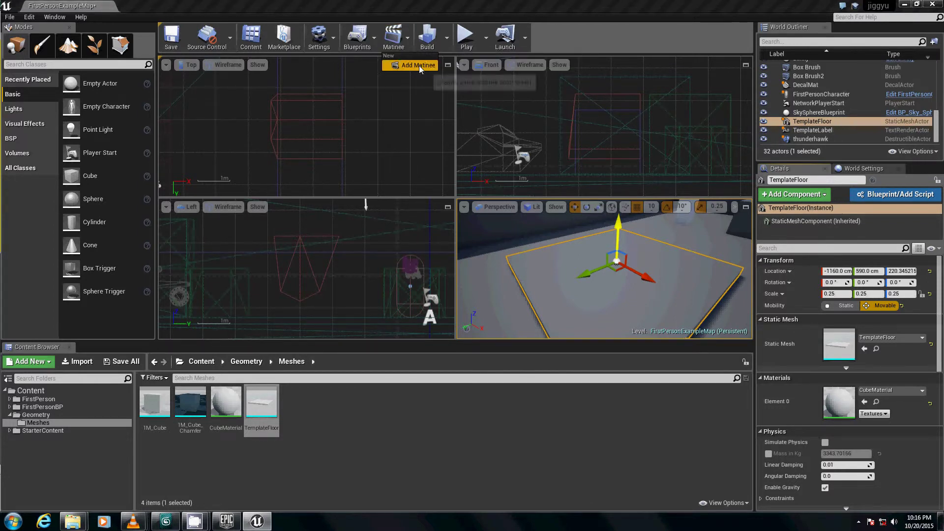
click(419, 65)
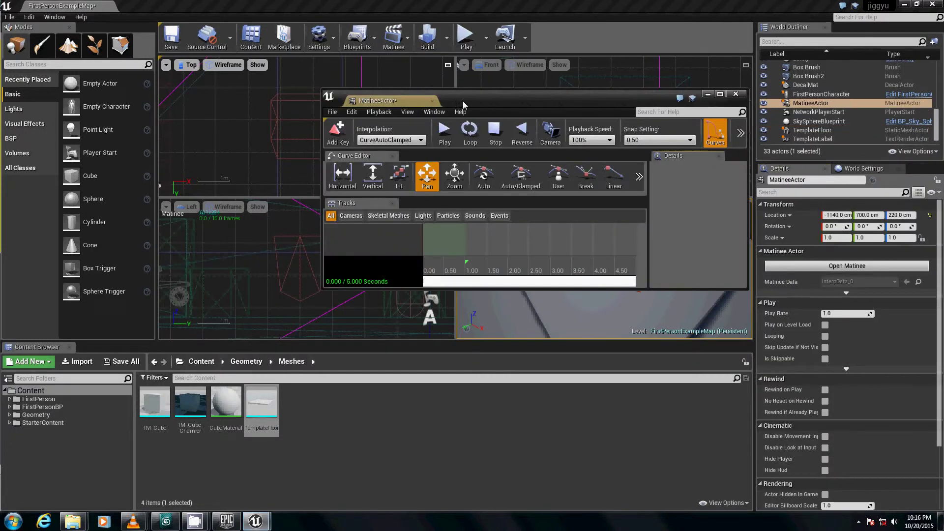
drag(448, 101, 294, 106)
double_click(320, 100)
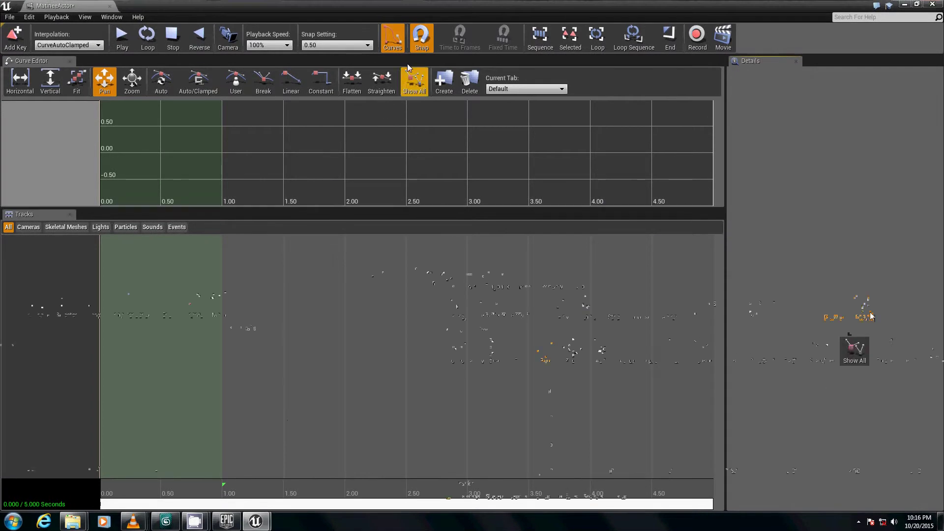
- Extend the end of the green loop section to 5.00 seconds on the Matinee timeline, with snapping on
click(423, 38)
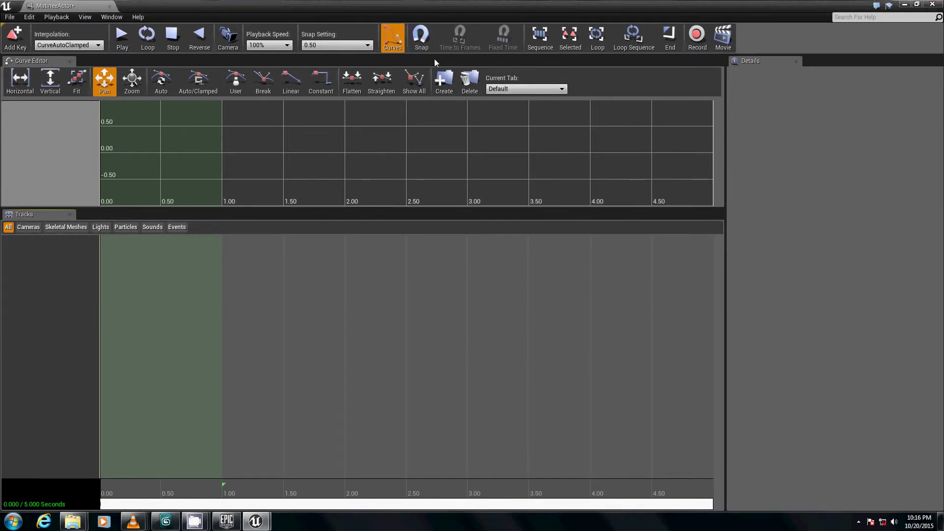
click(420, 39)
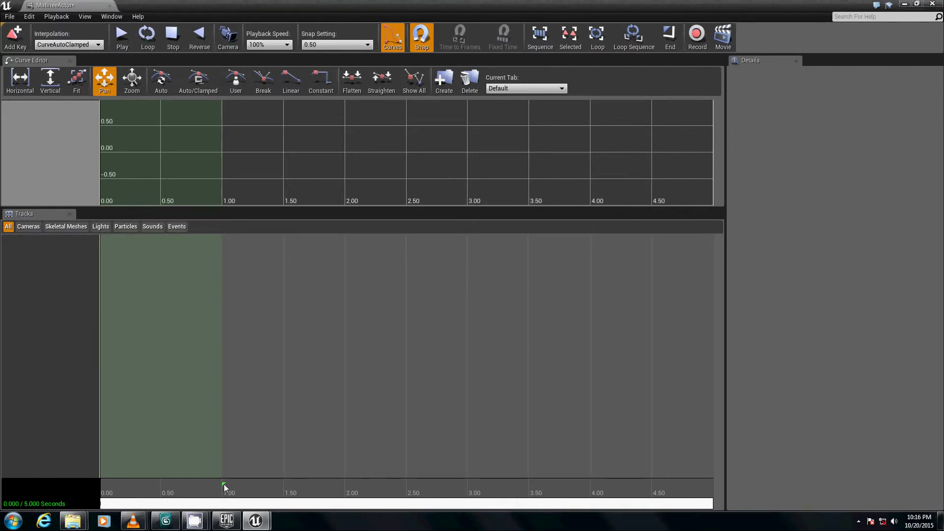
click(256, 487)
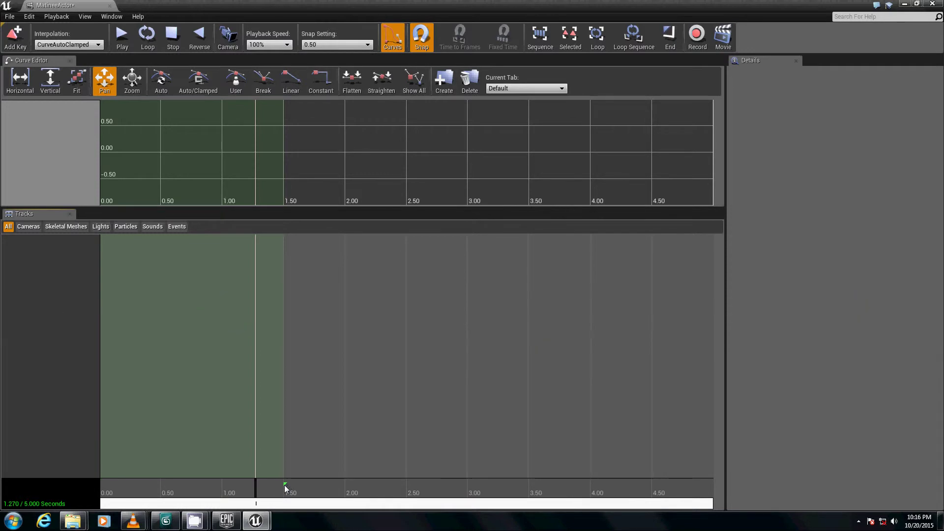
drag(392, 486, 460, 487)
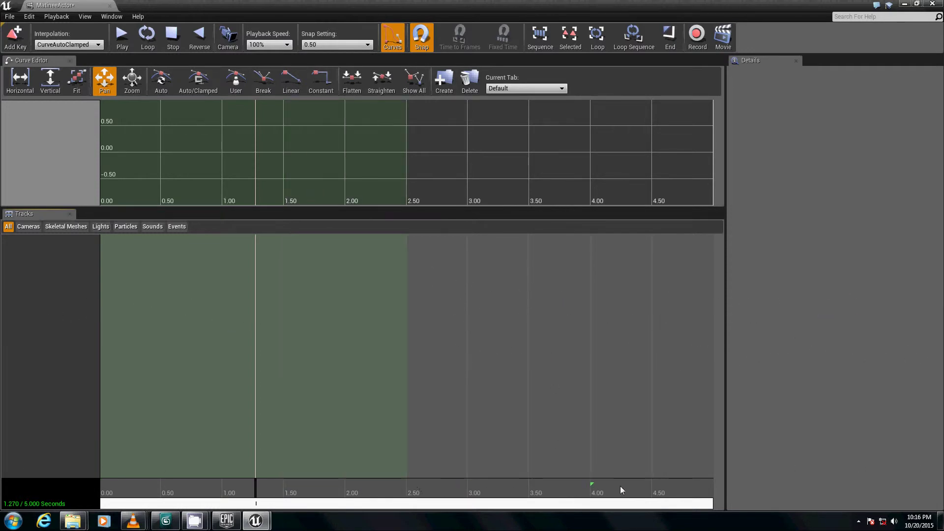
drag(620, 486, 623, 485)
scroll(616, 476, down, 5)
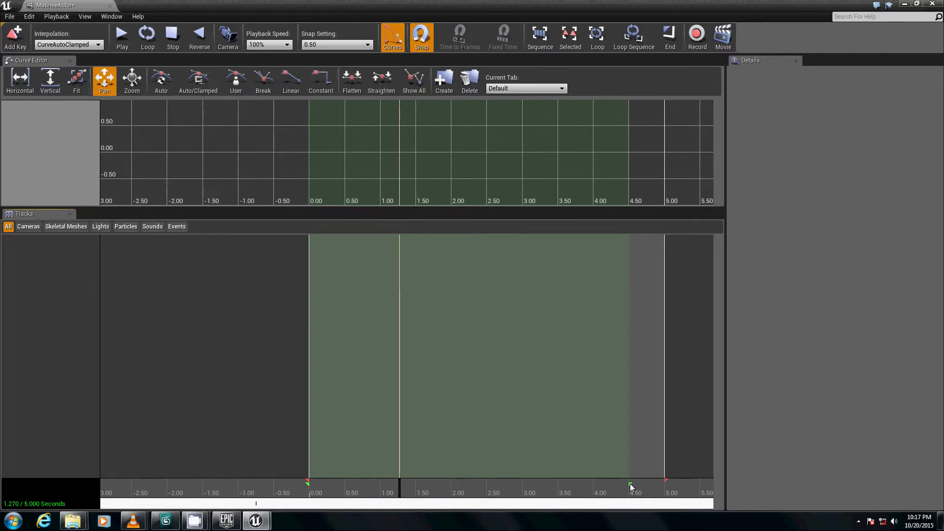
click(629, 488)
drag(624, 487, 599, 489)
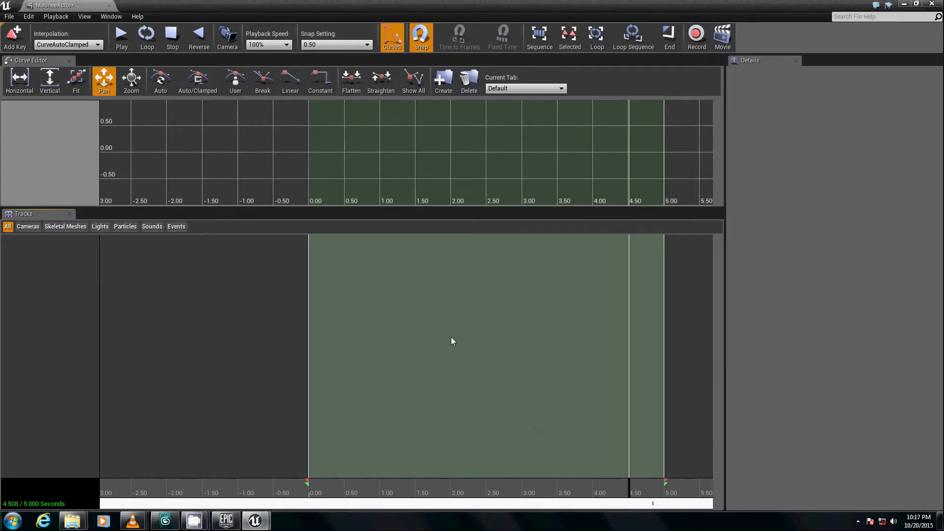
scroll(427, 423, up, 1)
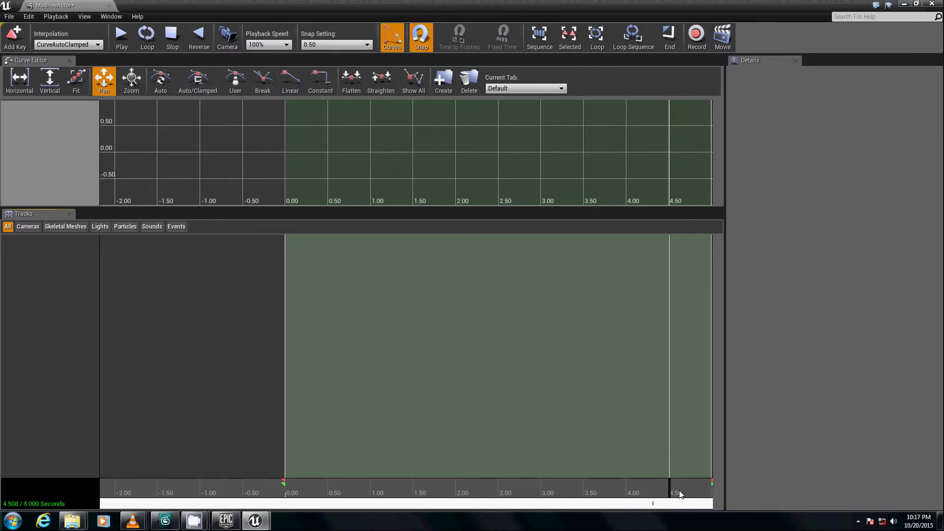
click(286, 486)
click(297, 488)
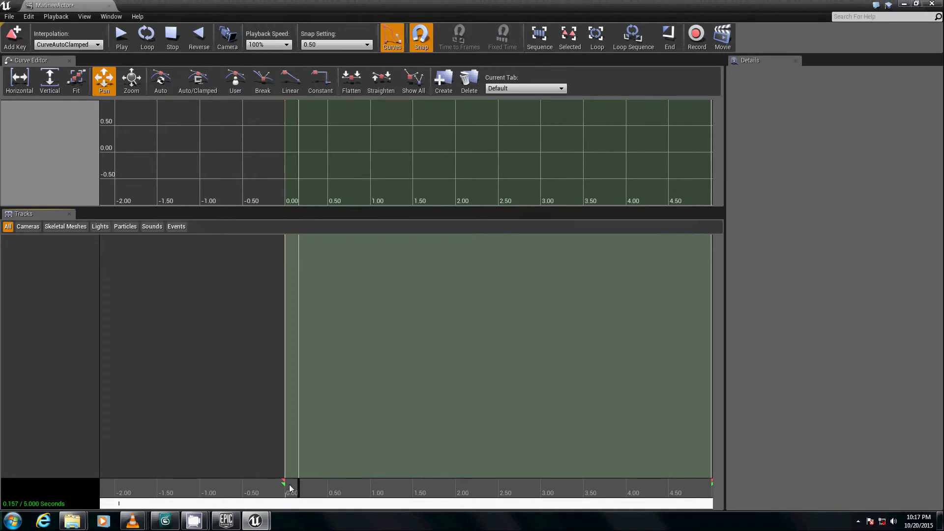
drag(284, 483, 326, 482)
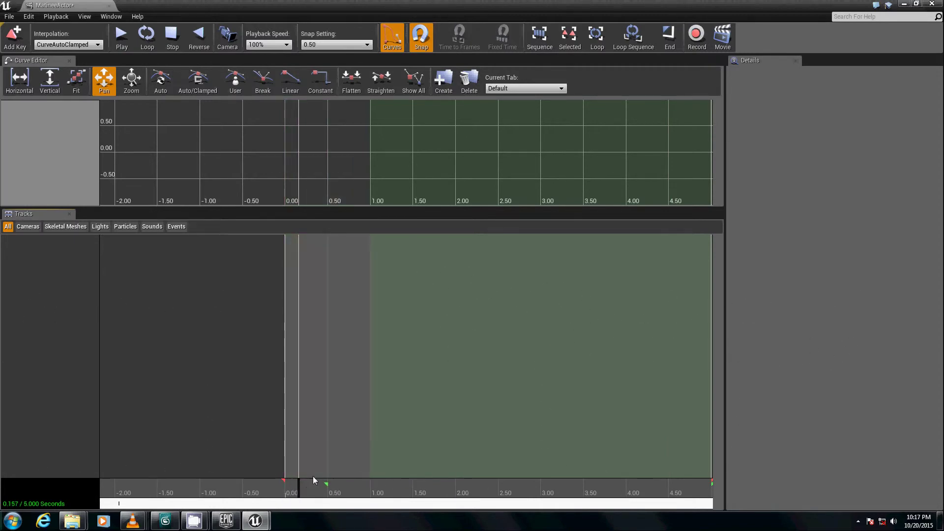
drag(265, 484, 266, 481)
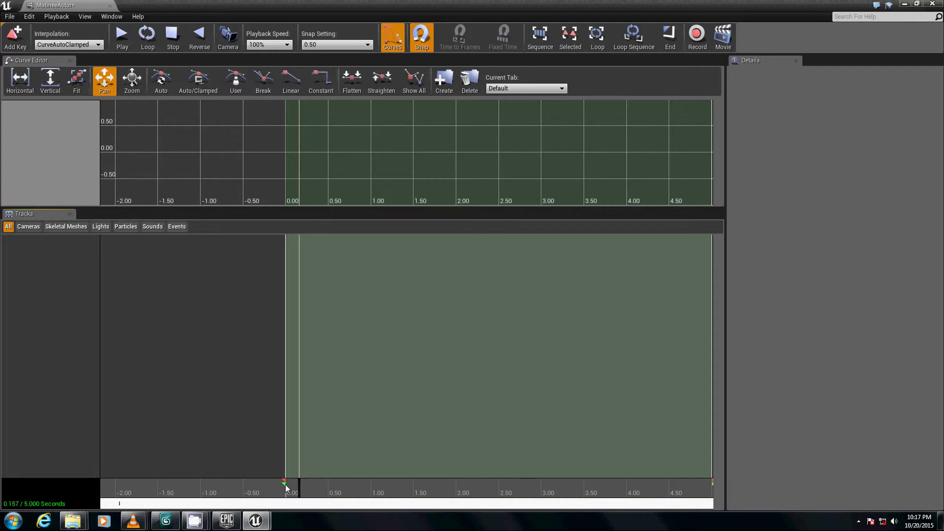
drag(295, 484, 313, 484)
mouse_move(387, 481)
mouse_down()
mouse_move(399, 481)
mouse_move(34, 434)
mouse_move(355, 453)
mouse_up()
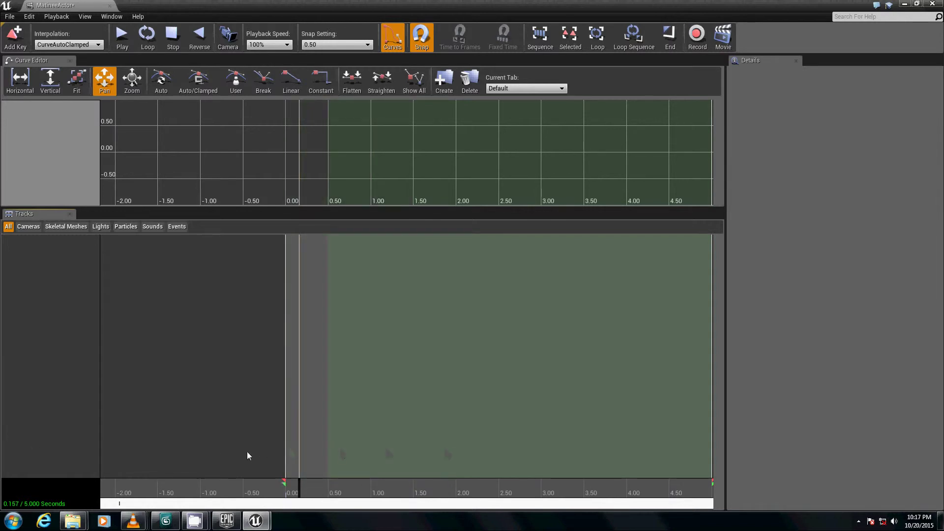
drag(247, 456, 227, 462)
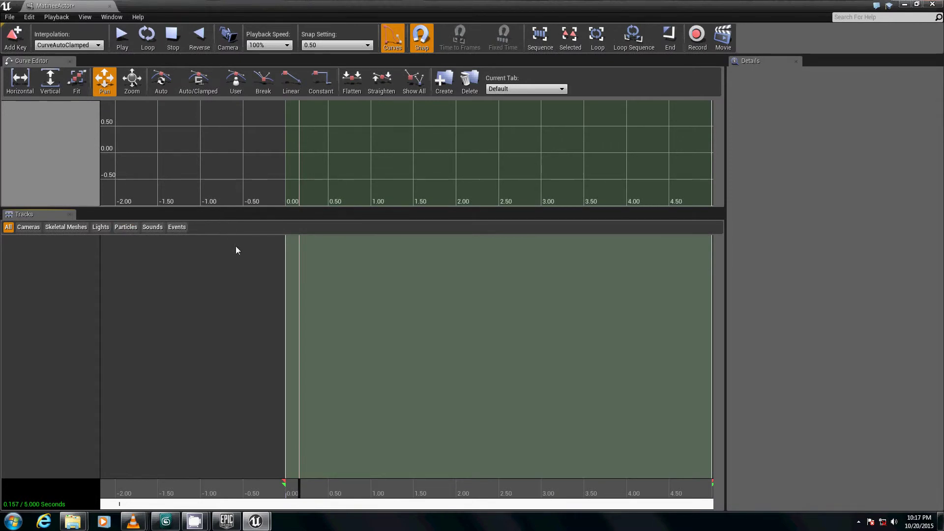
- Add a new empty group named Platform to the Matinee tracks
right_click(47, 259)
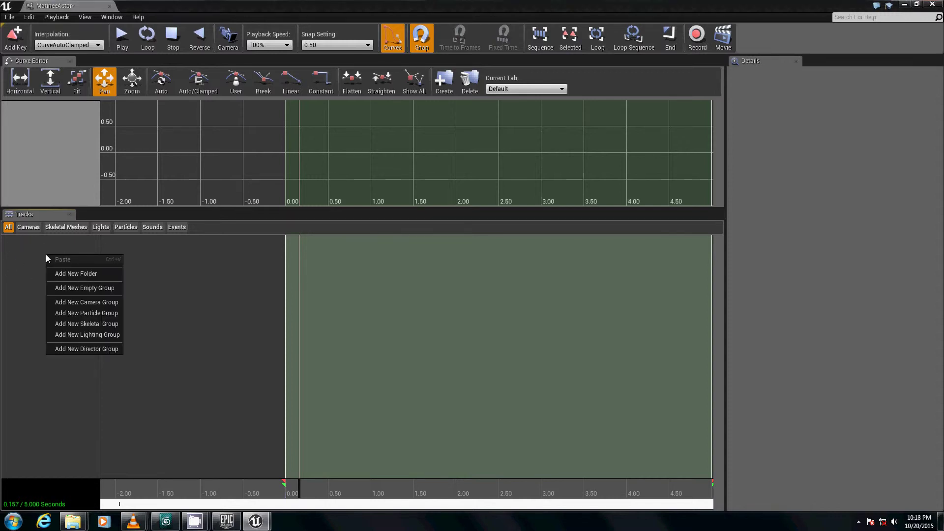
click(87, 289)
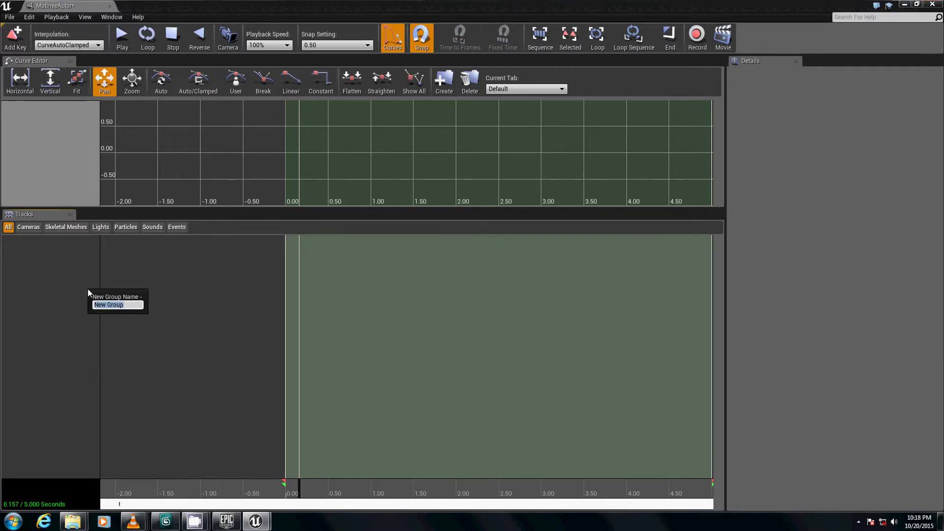
text(Platform)
key(Return)
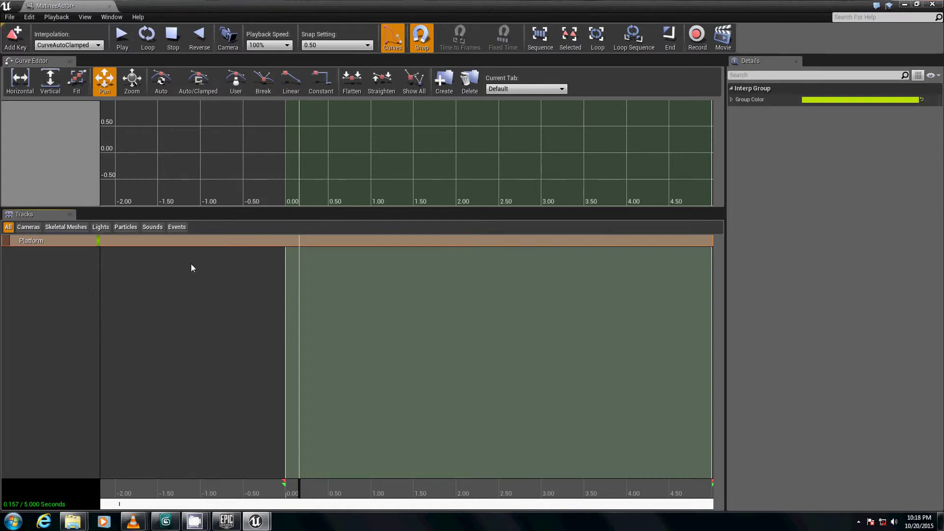
- Select the TemplateFloor slab in the level and add it as an actor to the Platform group
drag(298, 5, 274, 87)
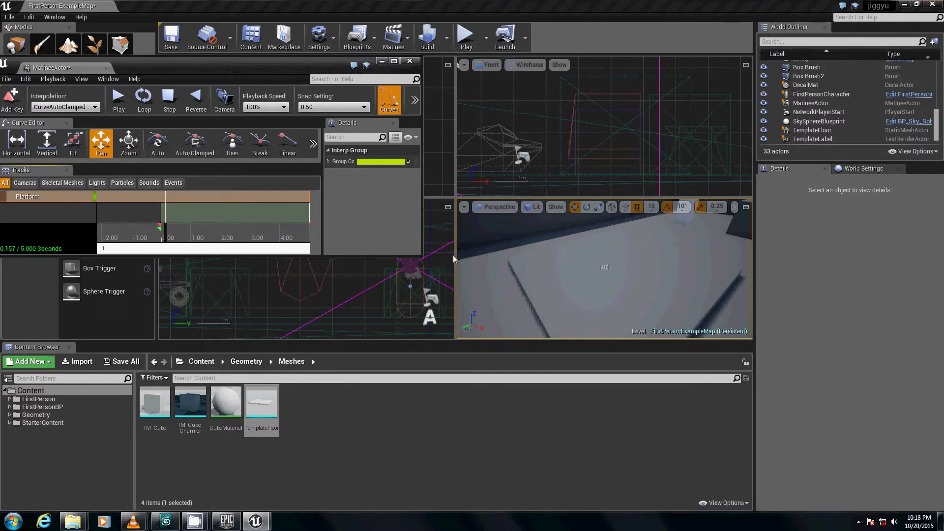
click(557, 274)
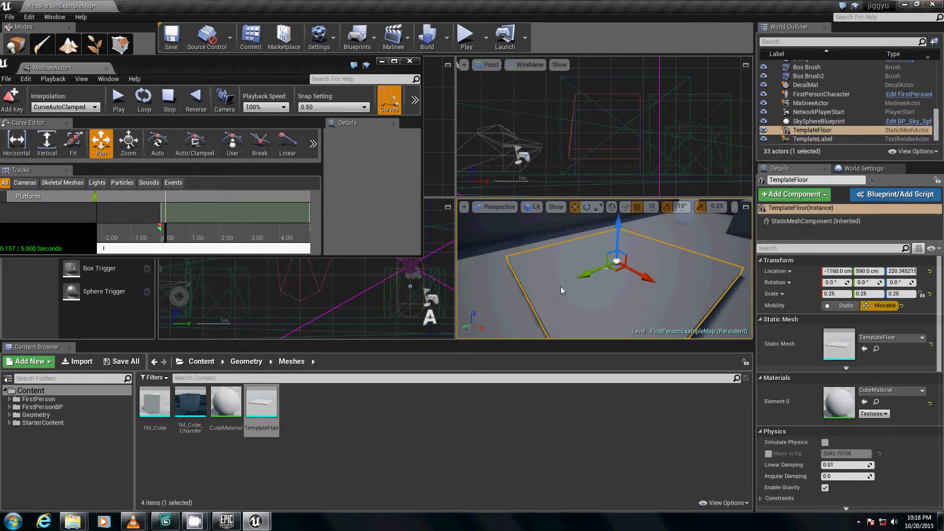
right_click(61, 197)
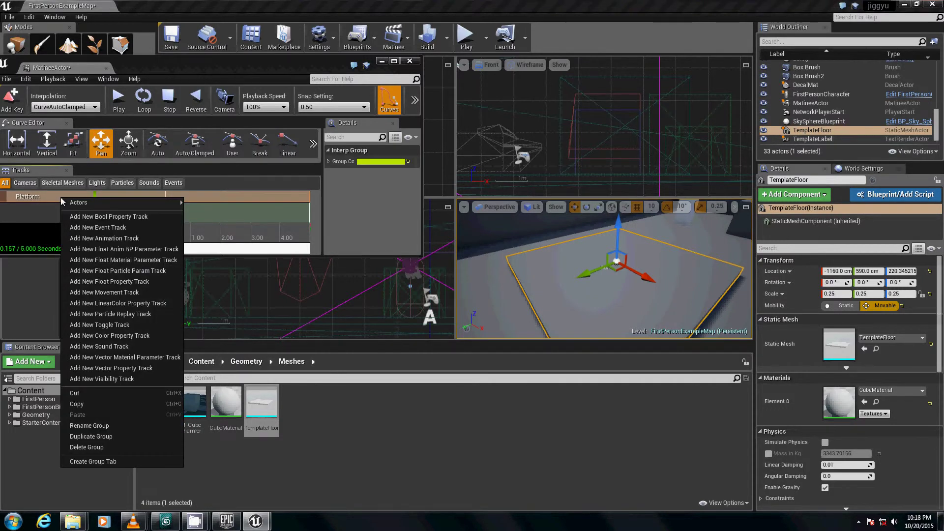
mouse_move(72, 202)
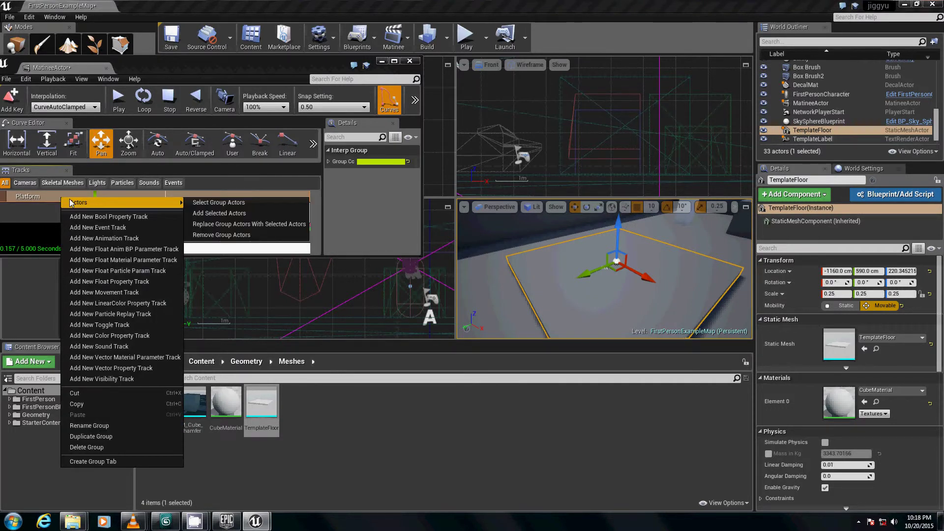
click(228, 212)
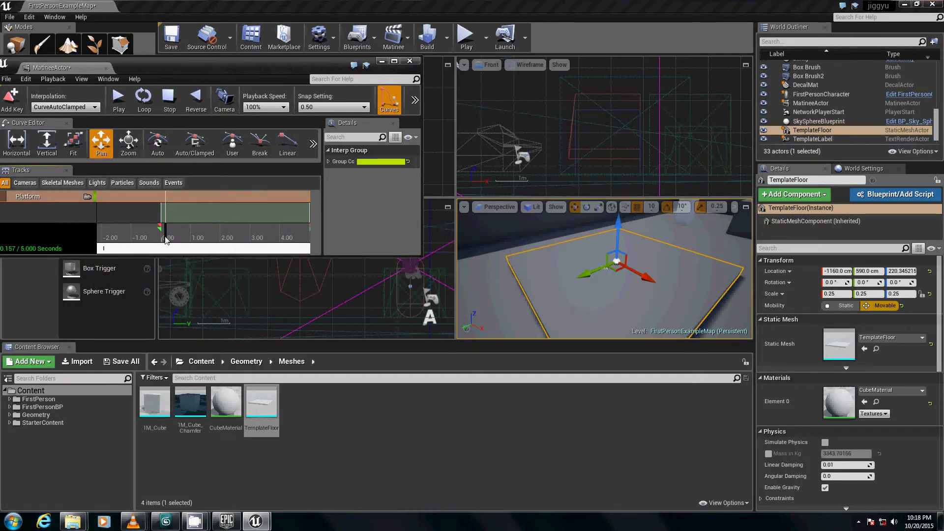
- Add a movement track to the Platform group and select its key at 0.00 seconds
right_click(60, 197)
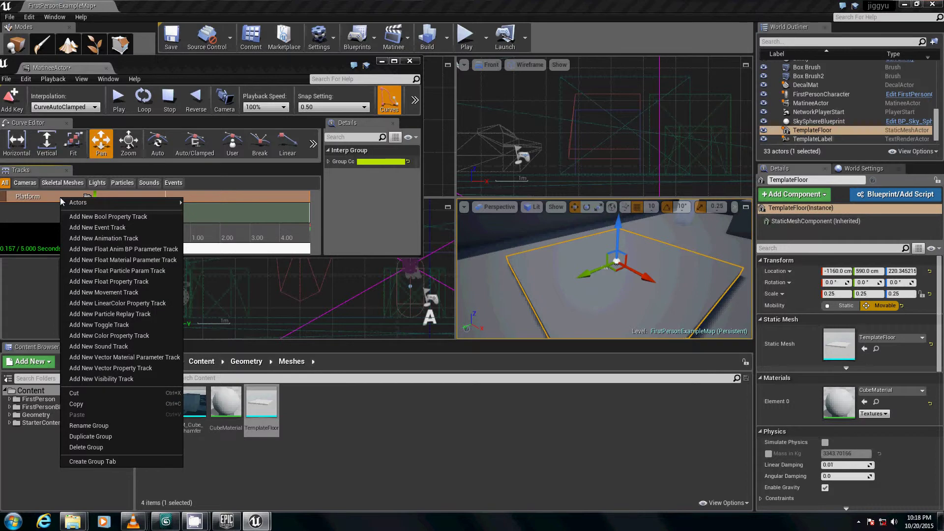
click(121, 293)
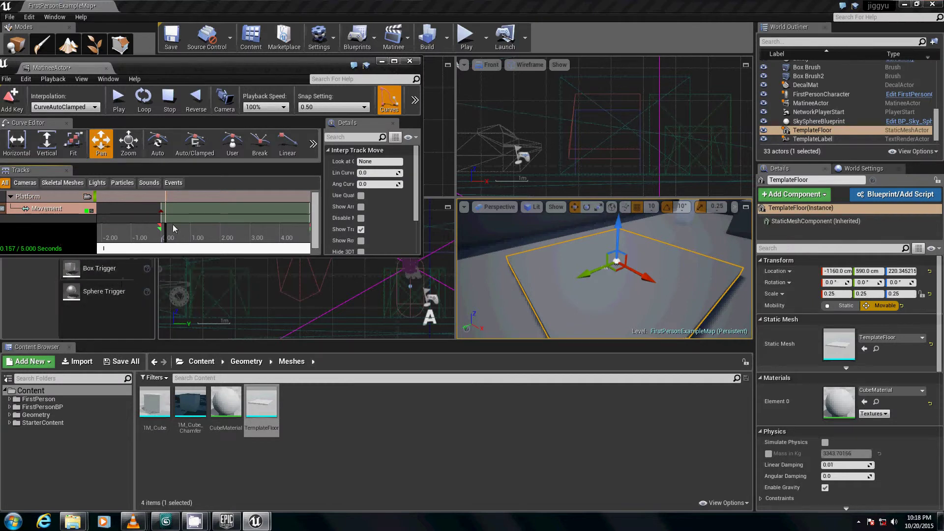
double_click(219, 70)
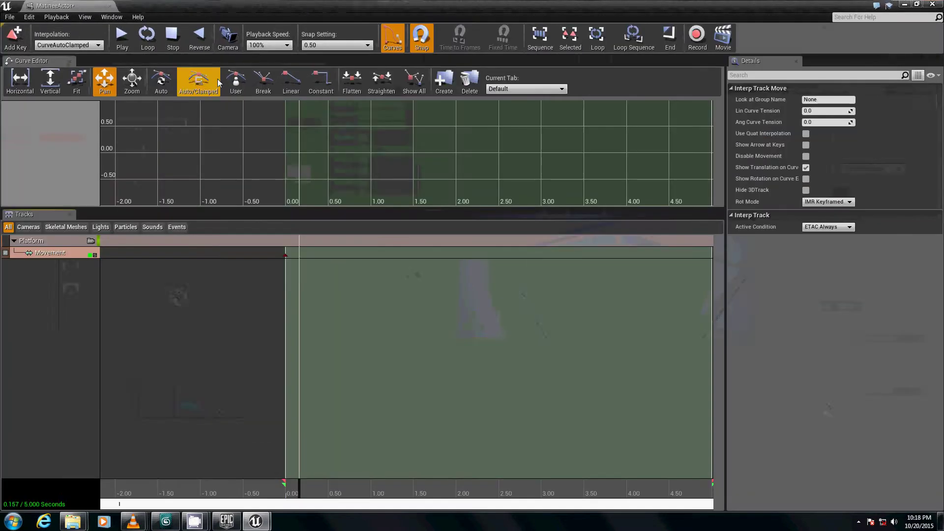
click(286, 256)
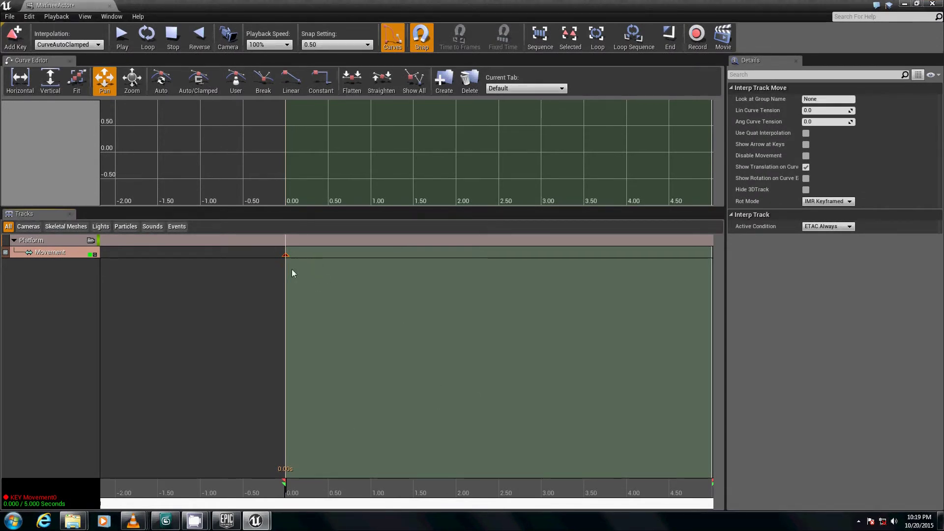
drag(323, 5, 177, 77)
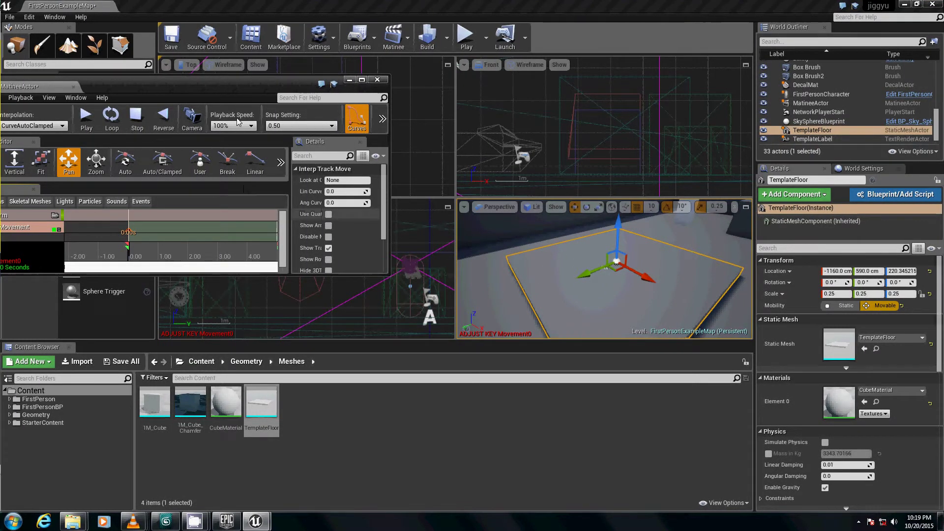
double_click(237, 81)
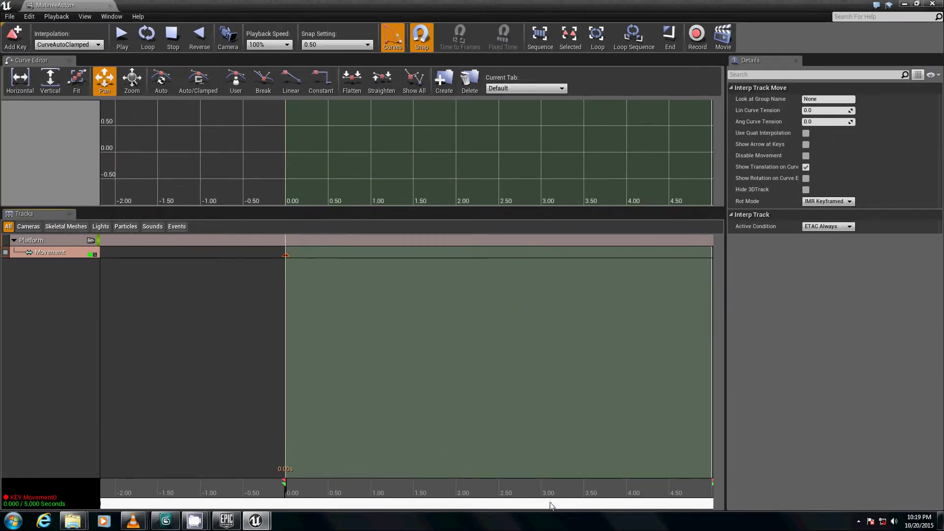
- Move the time cursor to 5.00 seconds and add a key there on the Platform group's movement track
drag(551, 506, 587, 506)
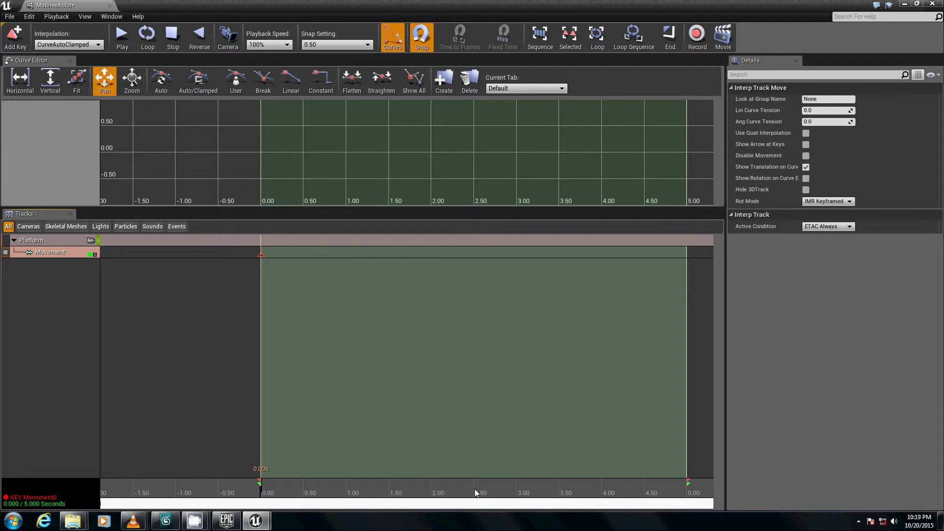
click(453, 484)
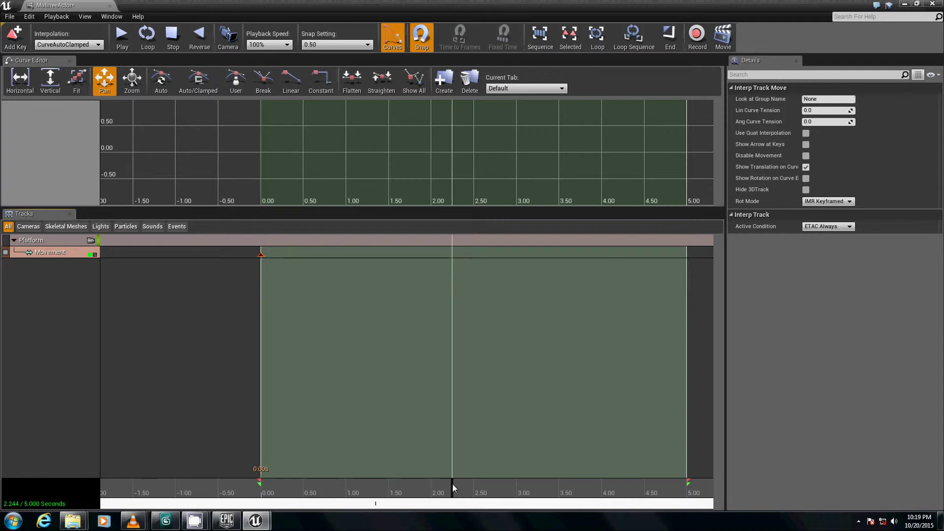
drag(454, 488, 694, 490)
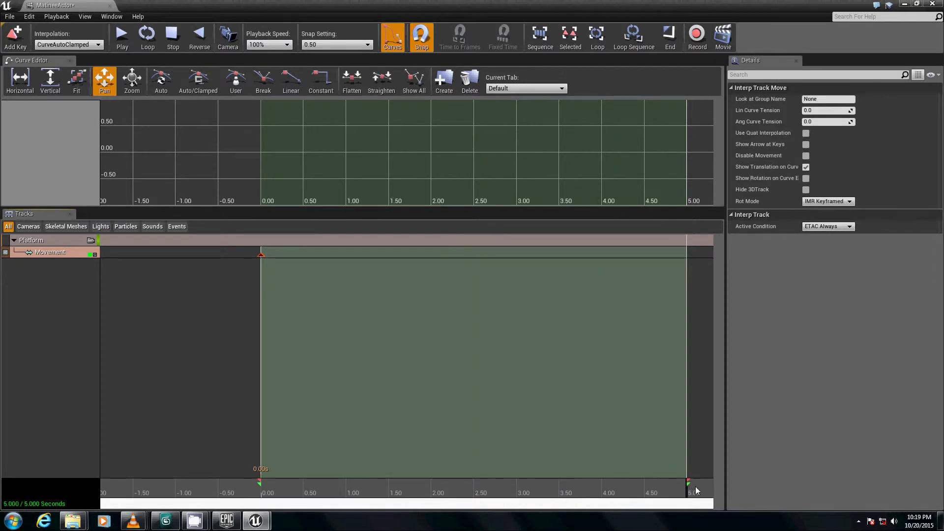
click(17, 44)
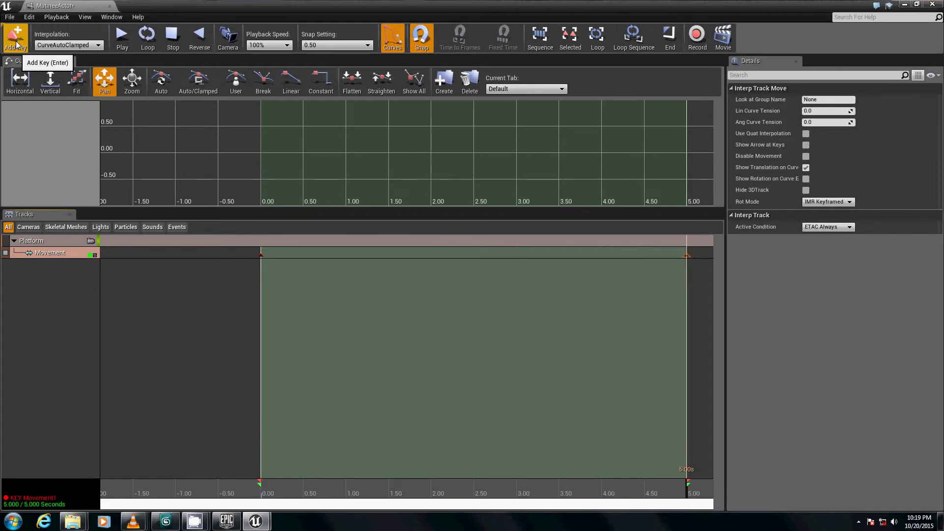
- Raise the TemplateFloor slab straight up to a Z location of about 2910 for the 5.00-second key and play the Matinee
drag(551, 5, 153, 116)
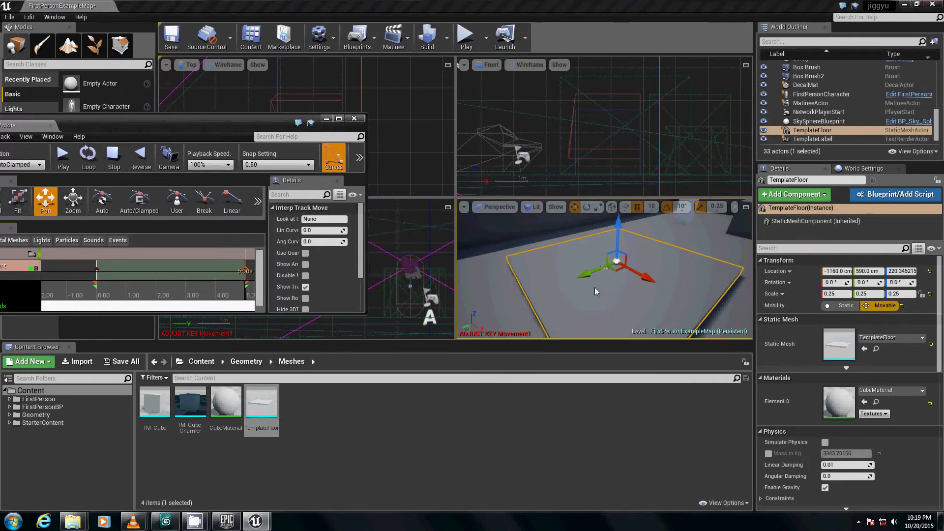
mouse_move(554, 284)
right_down()
mouse_move(544, 219)
mouse_move(541, 308)
mouse_move(556, 276)
mouse_move(556, 315)
mouse_move(558, 286)
right_up()
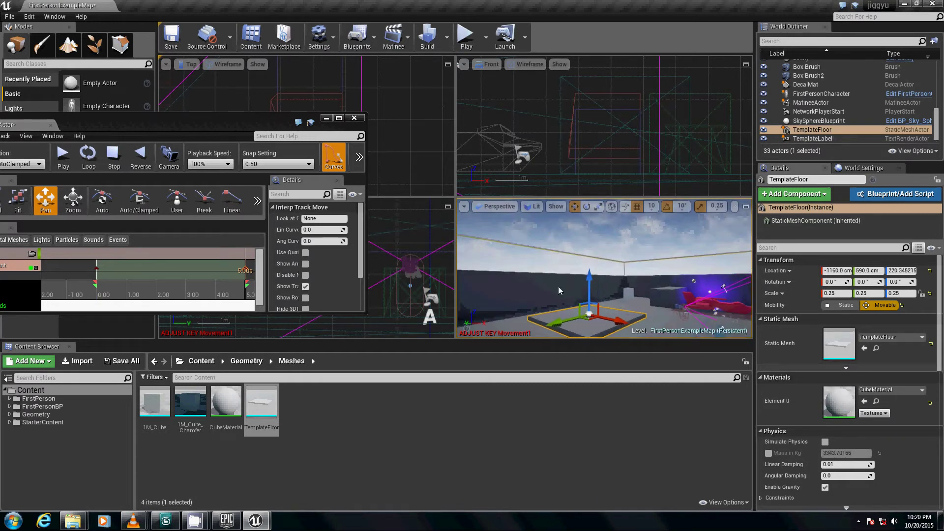
drag(589, 288, 569, 205)
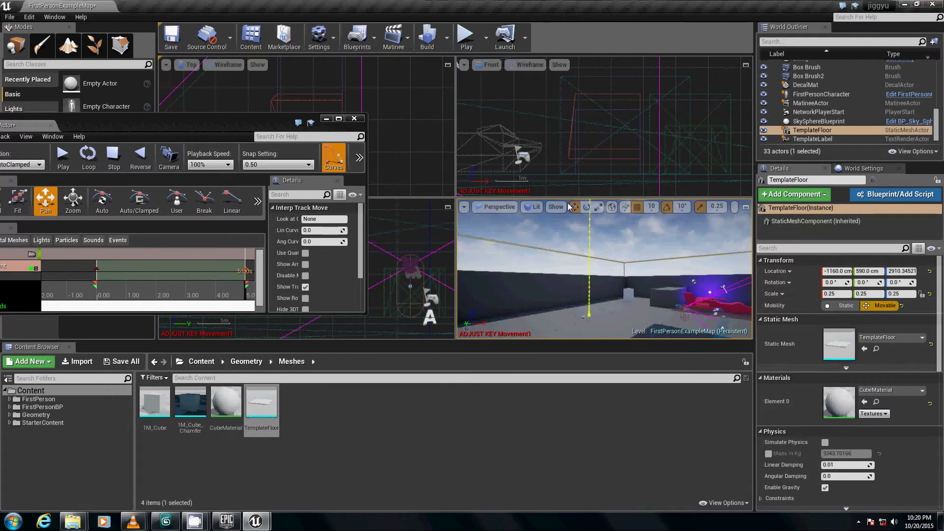
right_drag(617, 305, 584, 249)
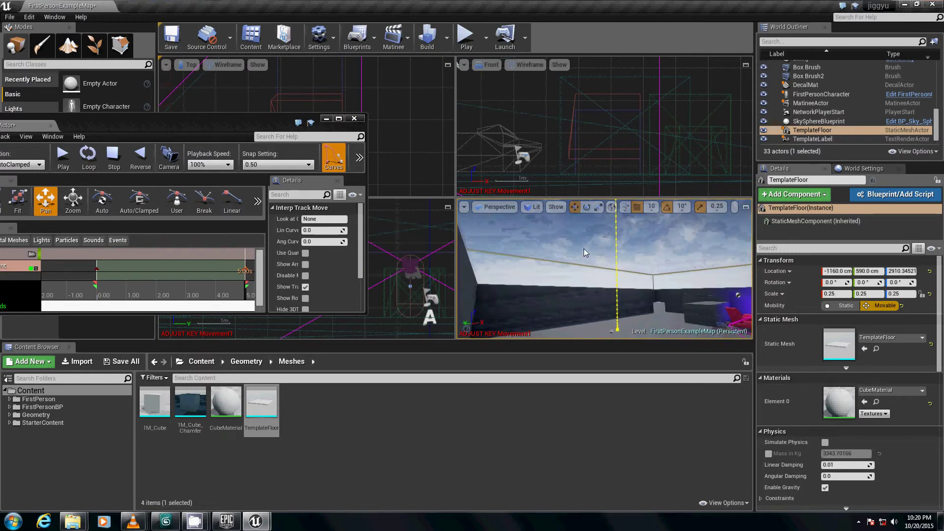
click(64, 157)
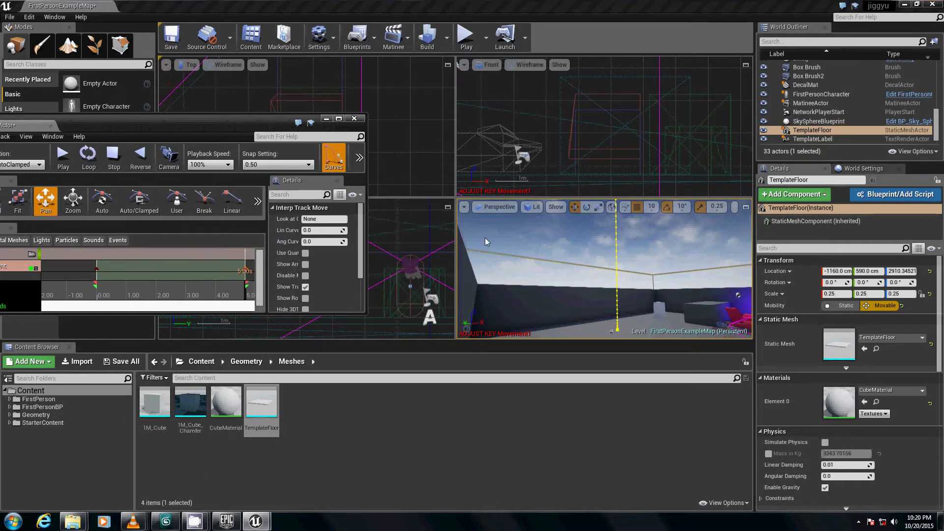
- Aim the perspective view at the walled arena floor and turn on realtime rendering for that viewport
right_drag(484, 224, 524, 279)
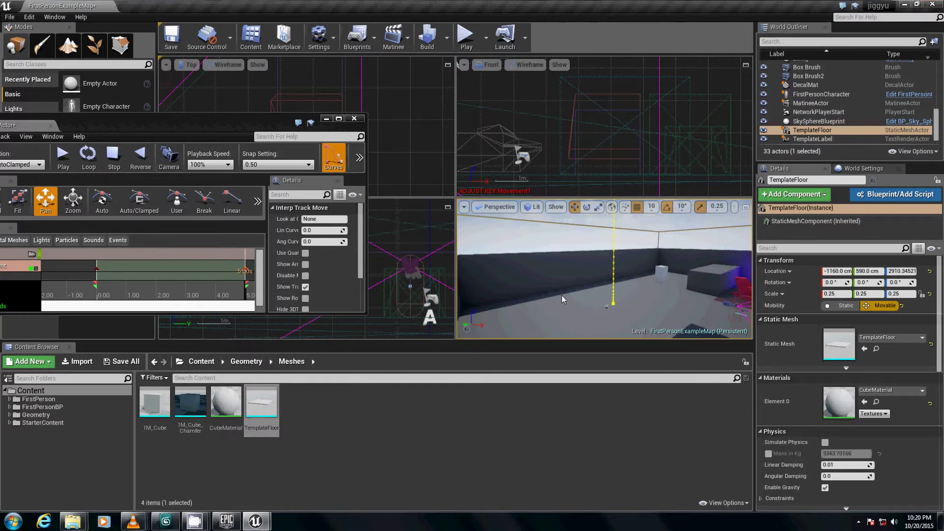
click(463, 208)
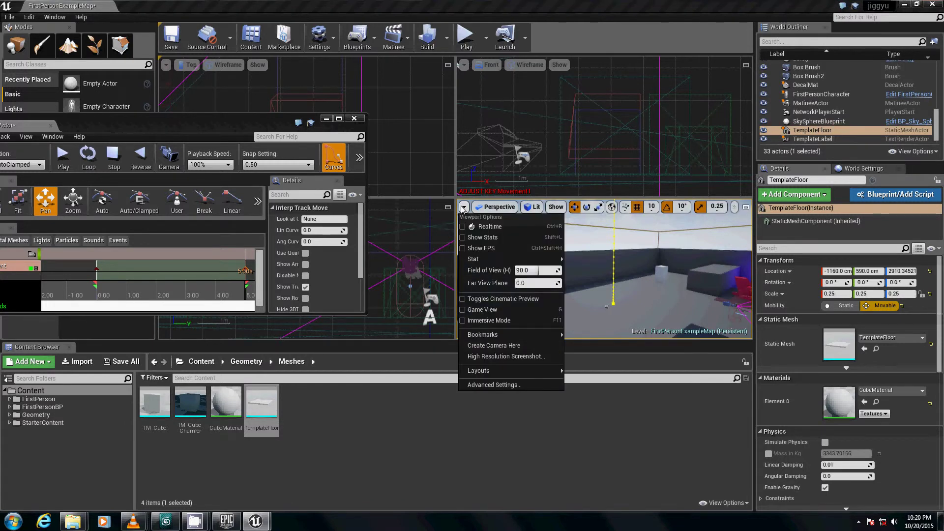
click(480, 227)
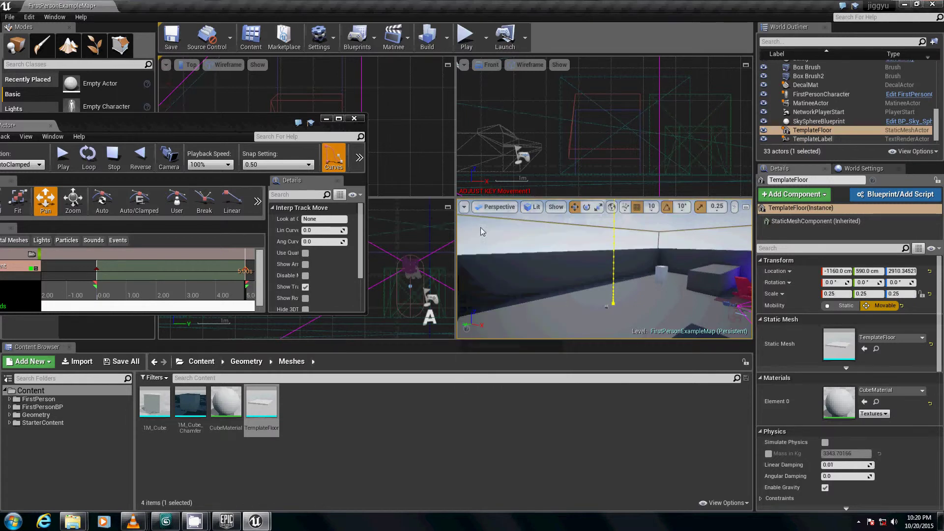
- Play the Matinee, follow the platform's movement in the perspective view, and stop playback with the time cursor back at 0.00 seconds
click(78, 166)
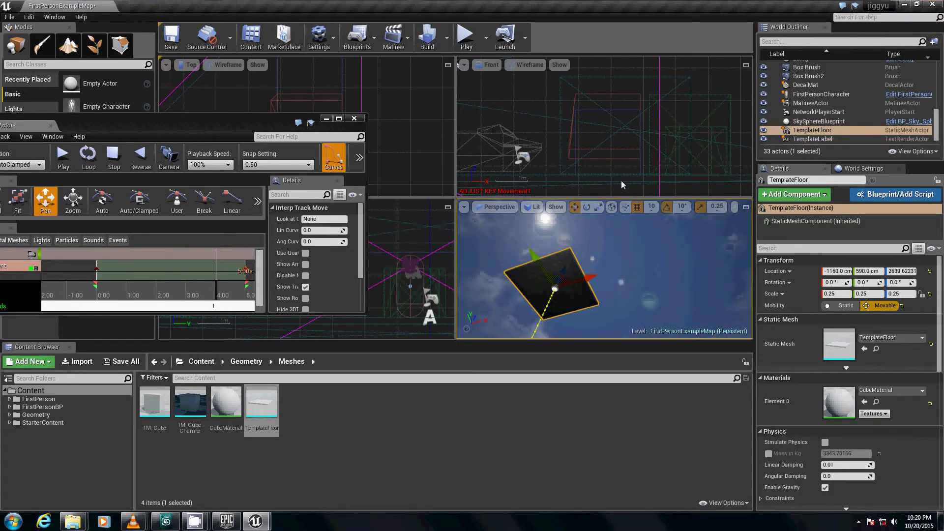
right_drag(613, 216, 626, 316)
click(88, 159)
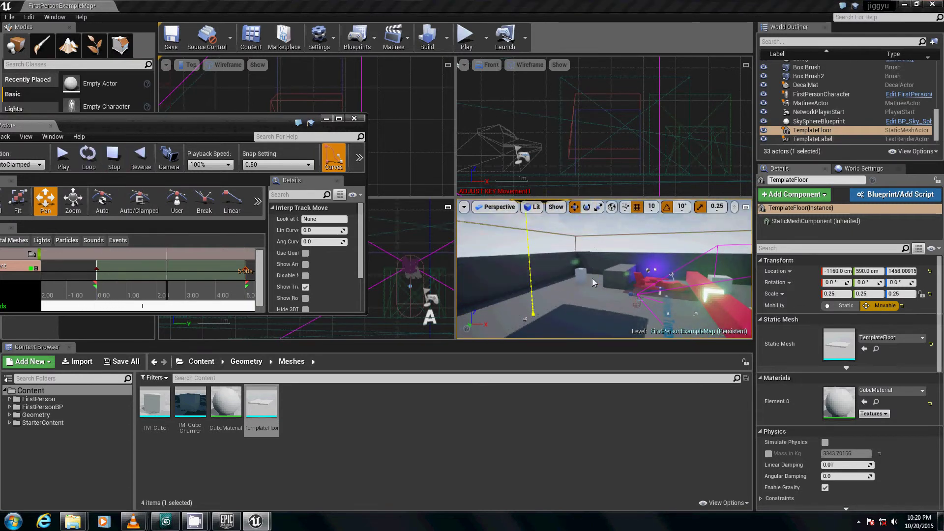
right_drag(592, 278, 590, 186)
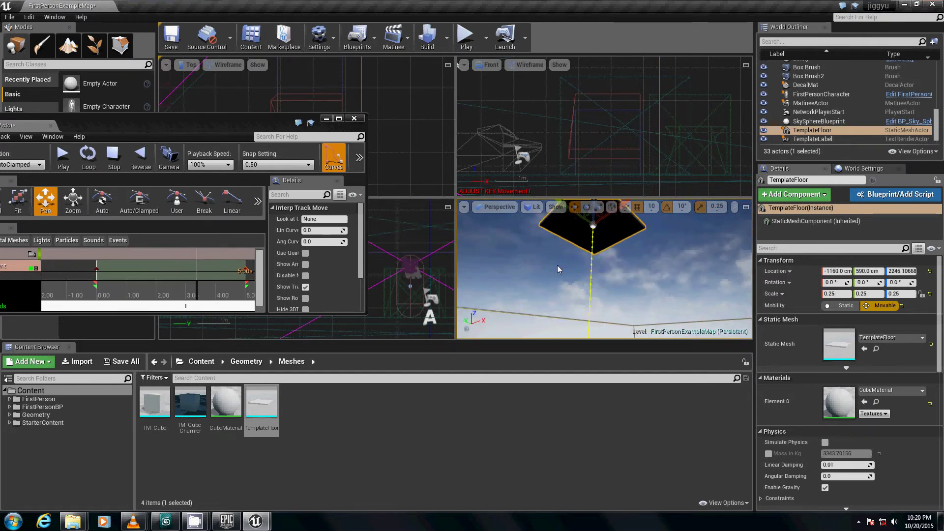
right_drag(562, 269, 588, 210)
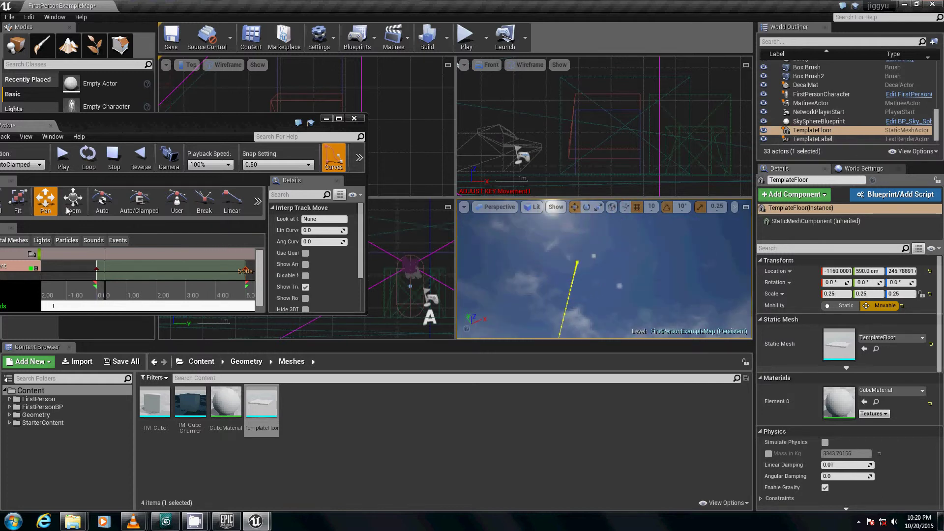
click(120, 166)
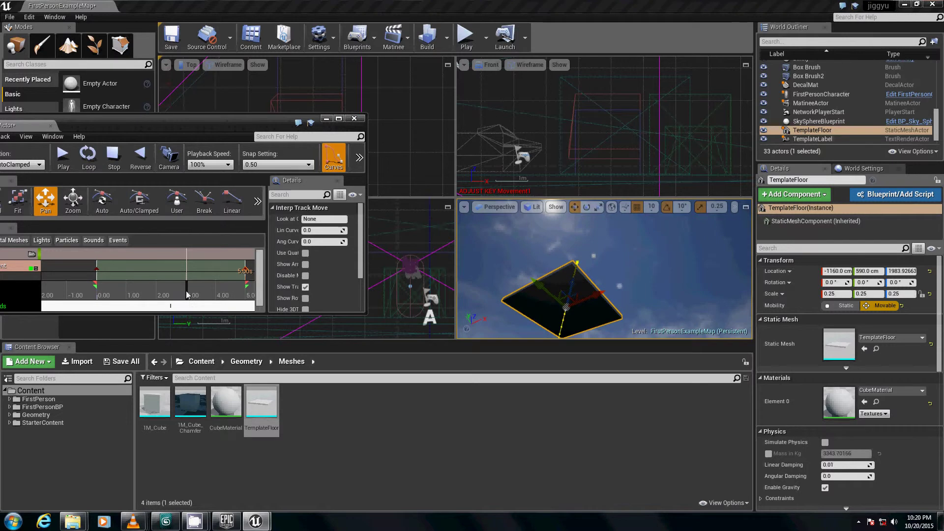
drag(188, 295, 89, 288)
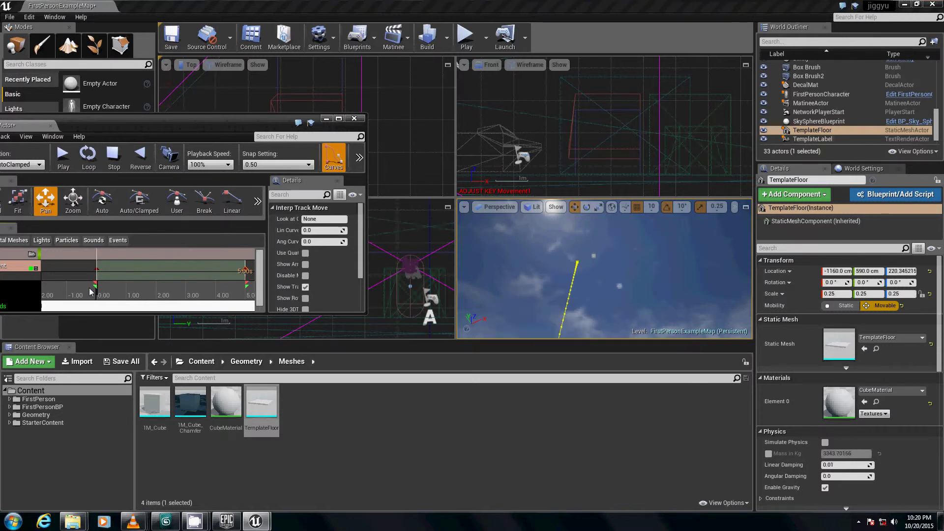
- Enlarge the Matinee editor and extend both the sequence end and the loop section end to 10.00 seconds
double_click(222, 128)
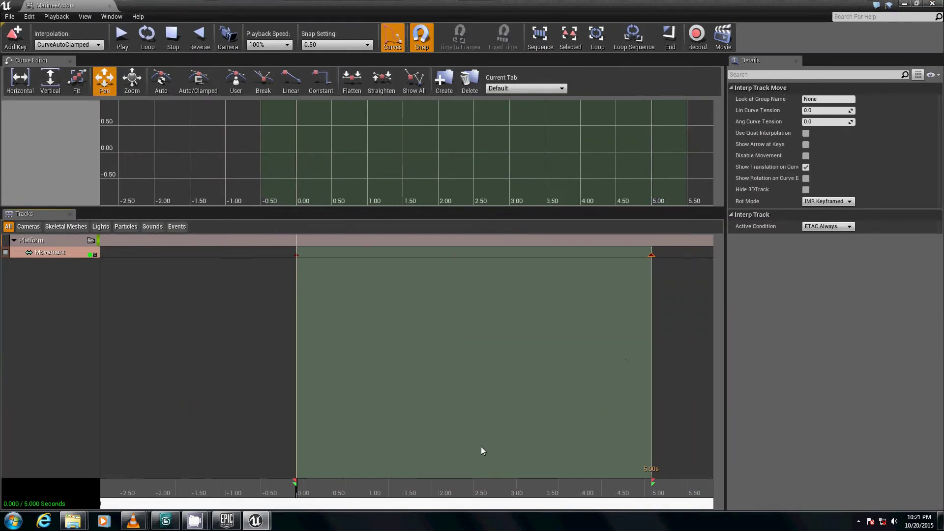
click(654, 484)
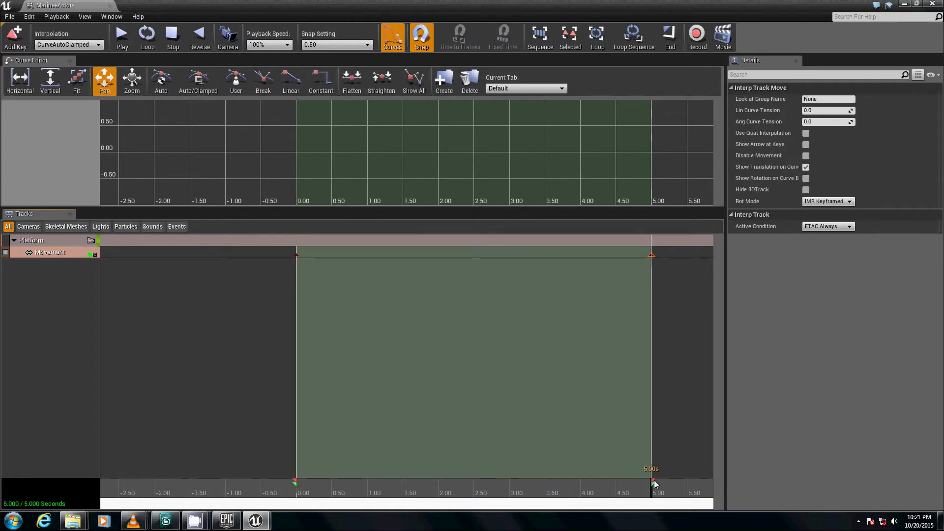
drag(654, 485, 714, 488)
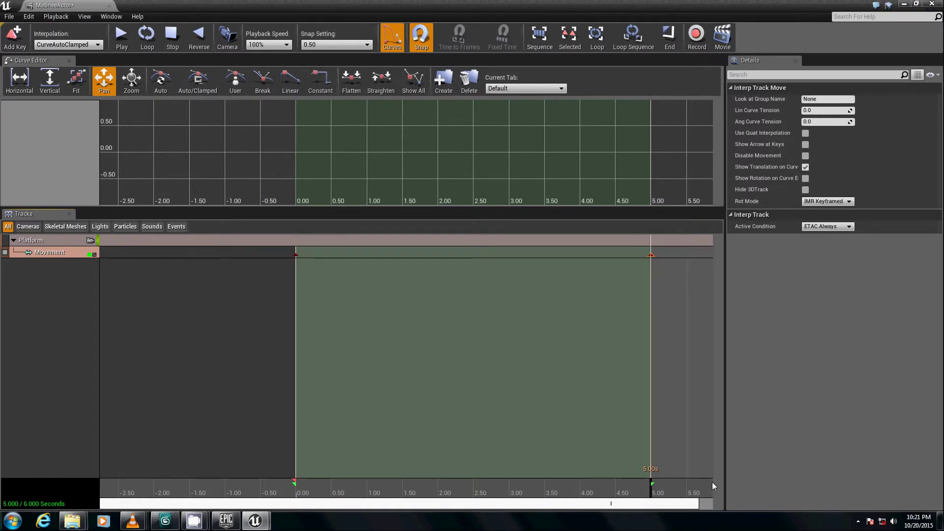
scroll(712, 479, down, 2)
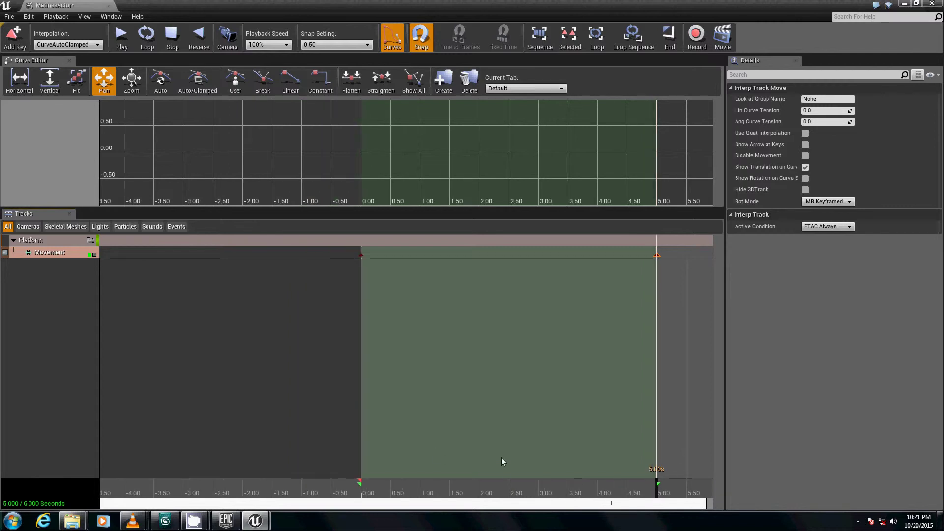
drag(316, 504, 535, 512)
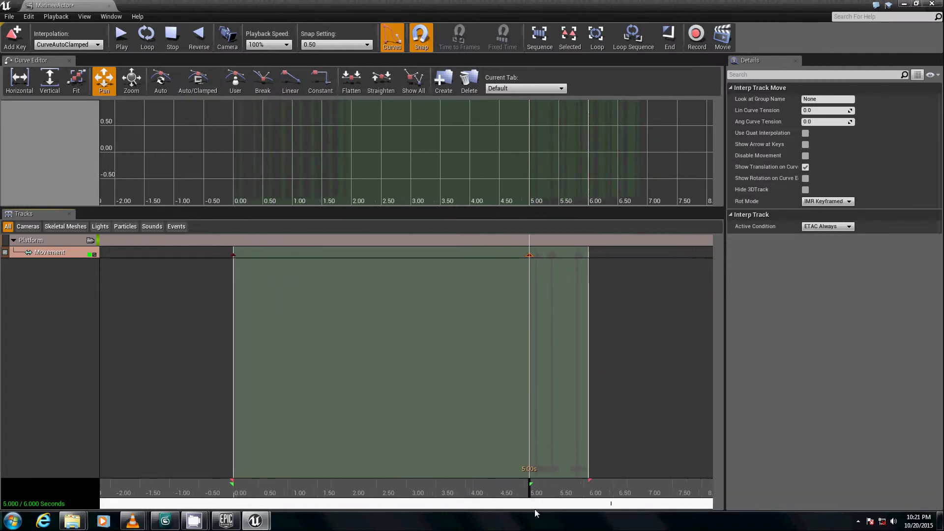
scroll(534, 433, down, 3)
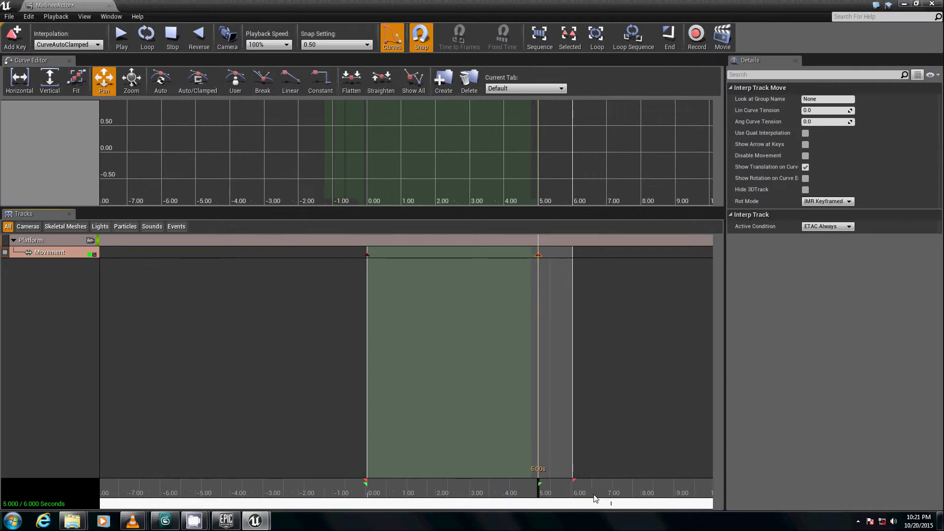
mouse_move(571, 504)
mouse_down()
mouse_move(497, 488)
mouse_move(646, 488)
mouse_up()
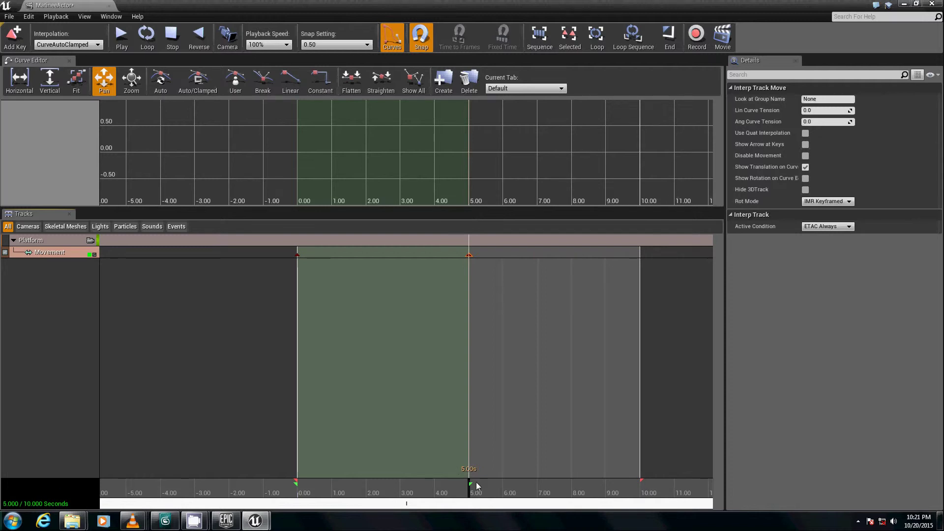
drag(470, 484, 482, 487)
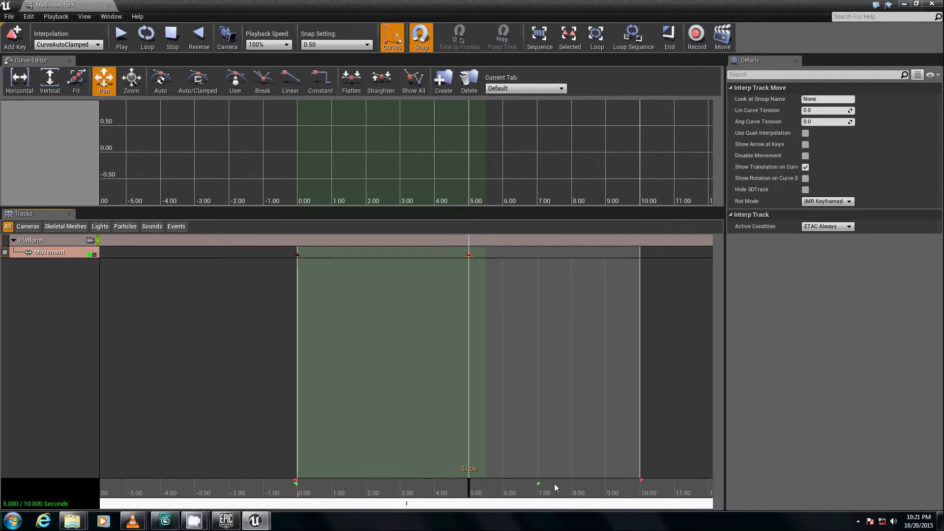
drag(554, 488, 667, 487)
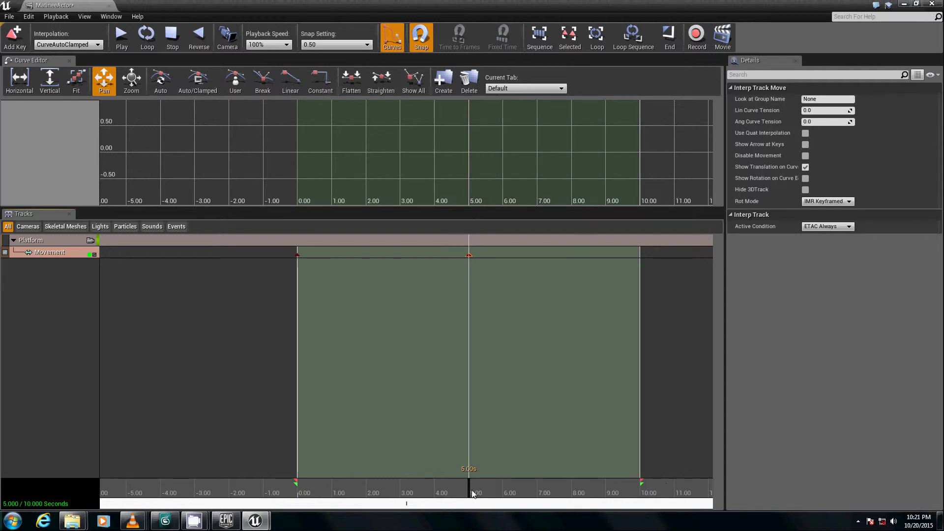
- Copy the Platform movement key at 0.00 seconds and paste it at 10.00 seconds
drag(468, 494, 655, 500)
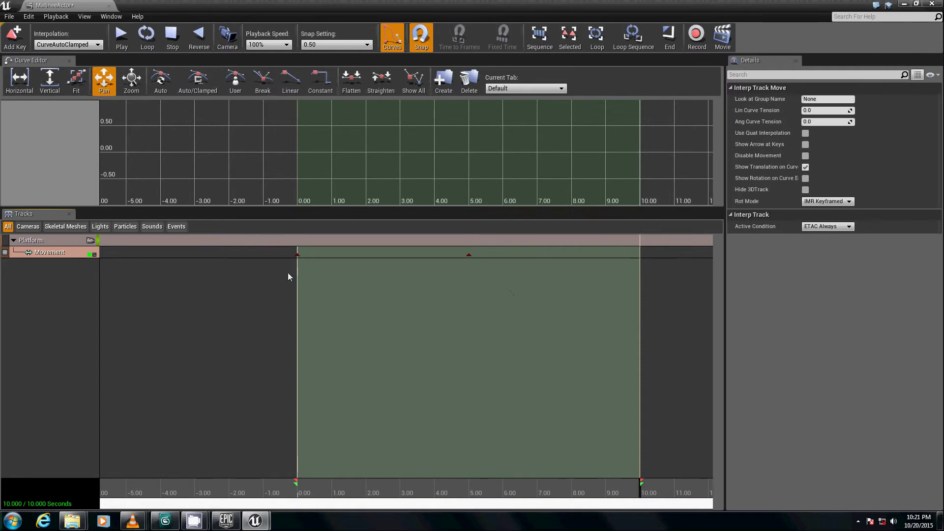
click(298, 255)
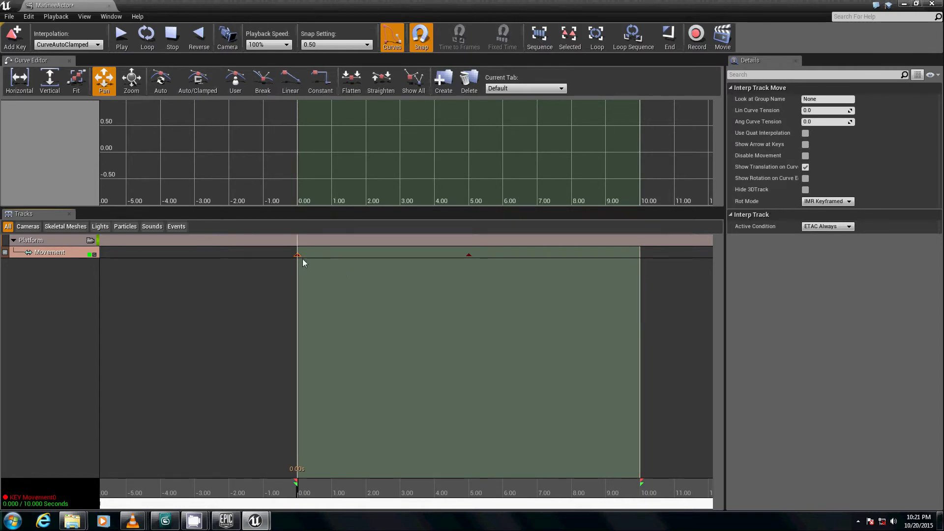
right_click(298, 256)
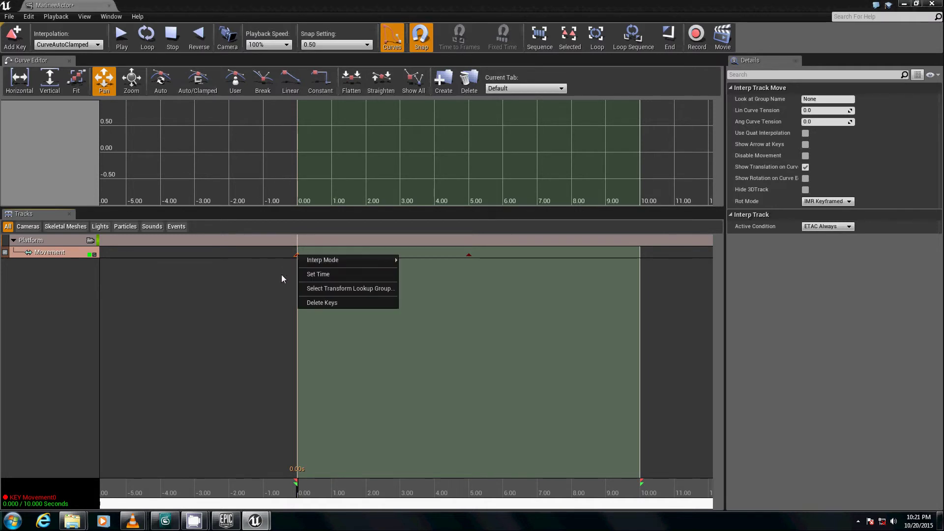
click(282, 274)
click(298, 256)
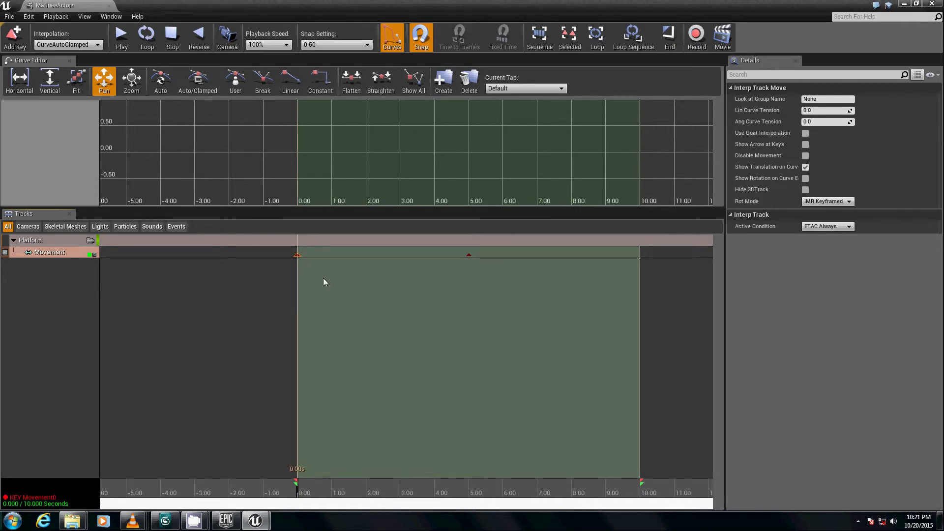
drag(601, 485, 660, 483)
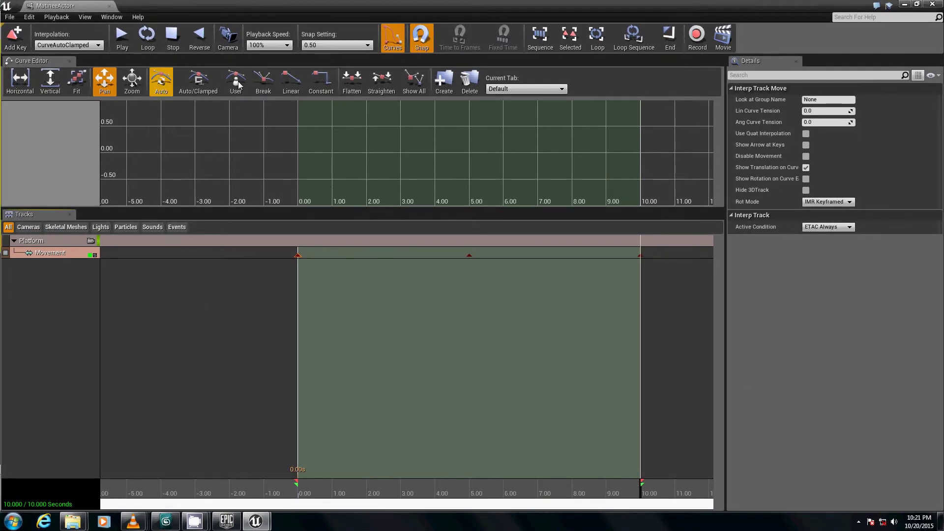
- Play back the extended Matinee beside the level view, close its editor and save the map
drag(193, 4, 206, 121)
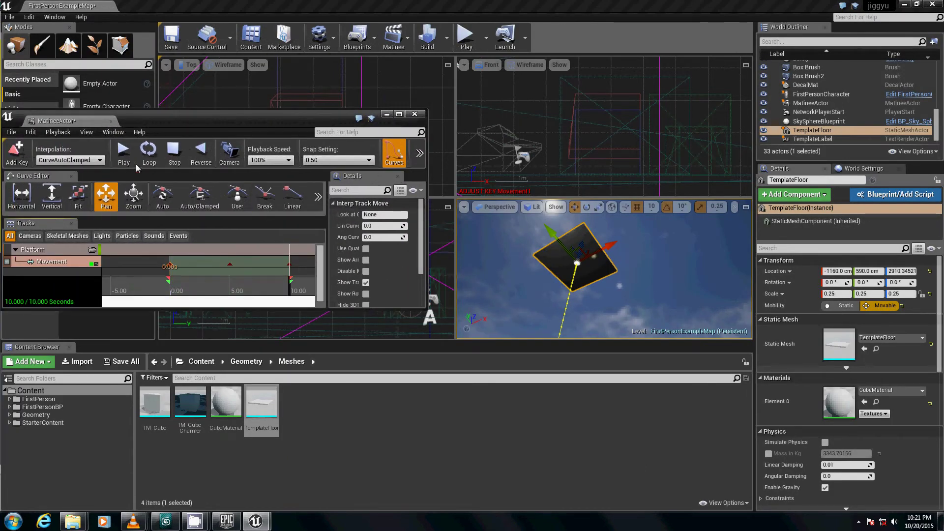
click(123, 152)
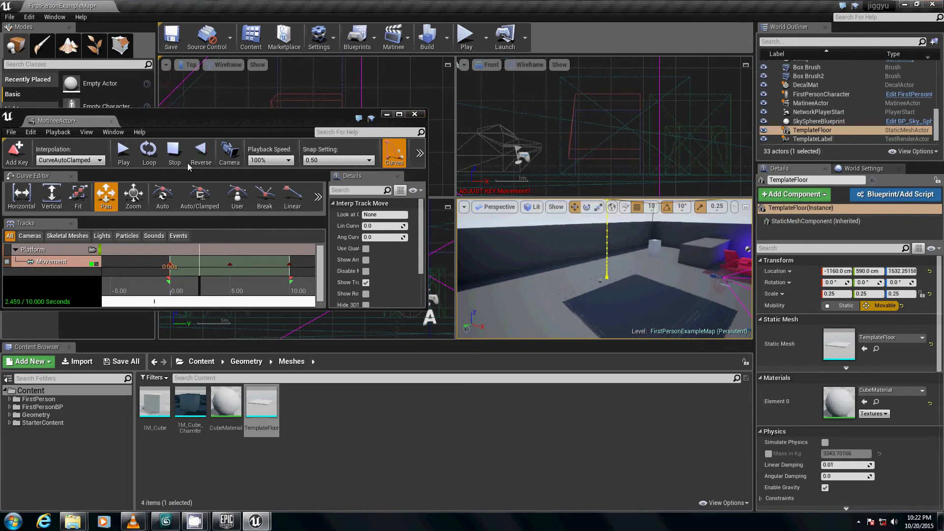
click(414, 114)
click(171, 46)
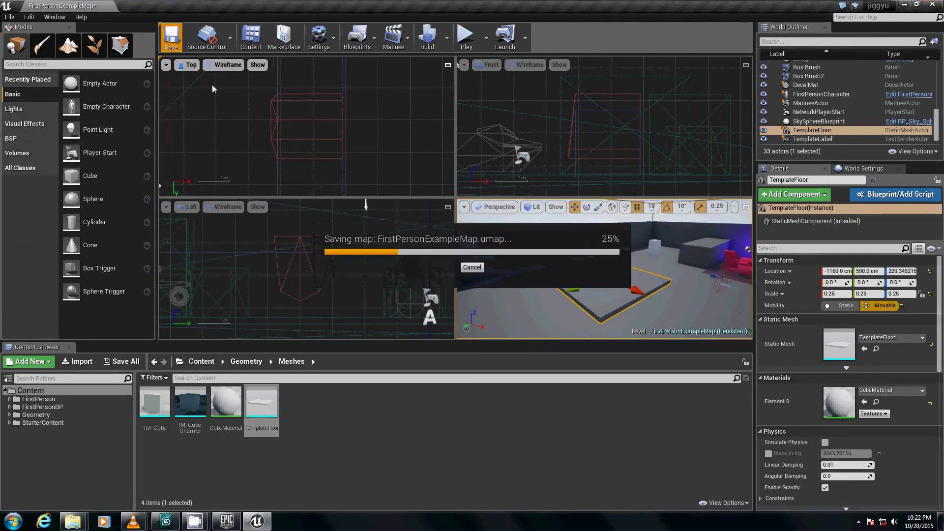
- Place a Box Trigger on top of the TemplateFloor slab at about X -970, Y 800, Z 260.5 cm
key(w)
mouse_move(610, 313)
right_down()
mouse_move(553, 317)
mouse_move(807, 479)
mouse_move(912, 513)
mouse_move(904, 239)
mouse_move(915, 132)
mouse_move(892, 38)
mouse_move(612, 314)
right_up()
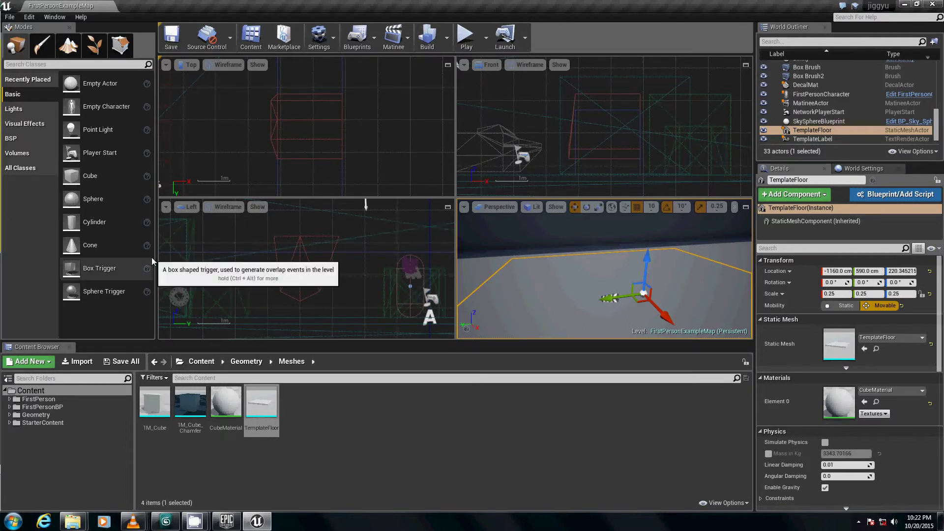
right_drag(496, 267, 504, 285)
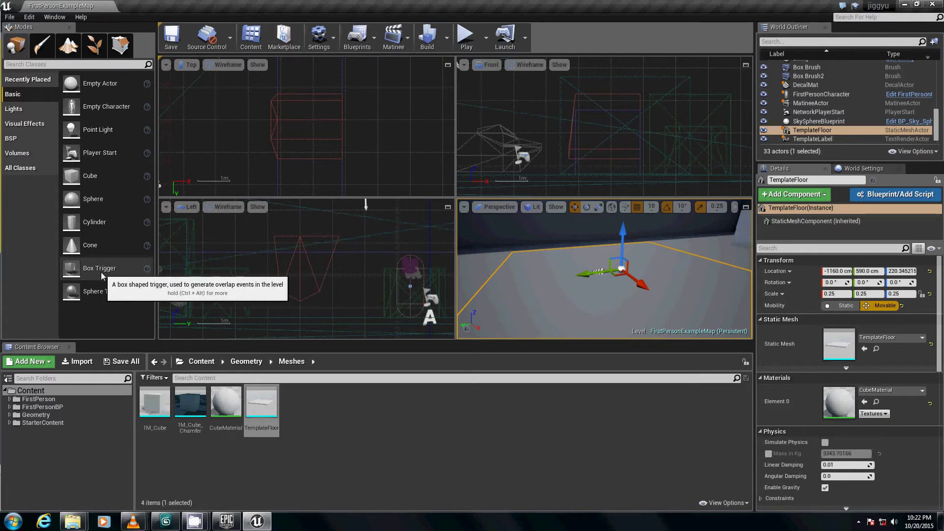
drag(101, 273, 587, 297)
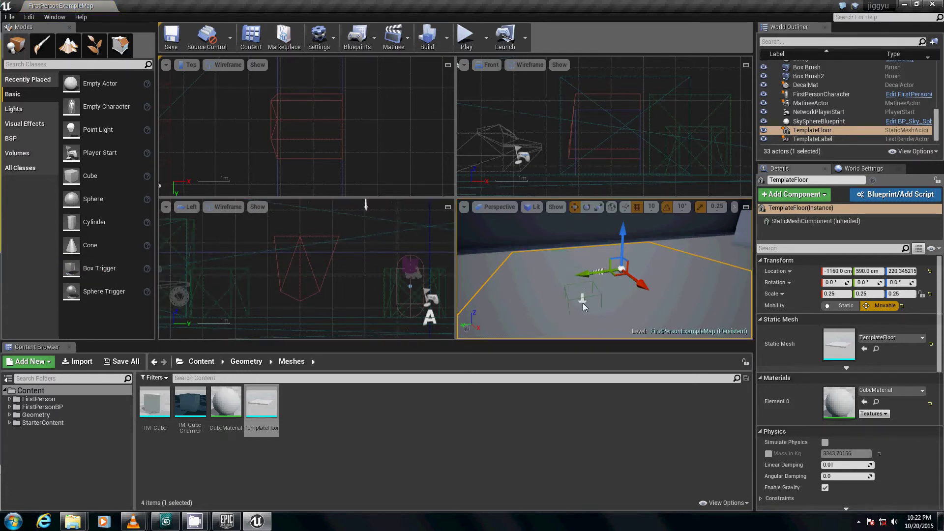
drag(578, 260, 573, 263)
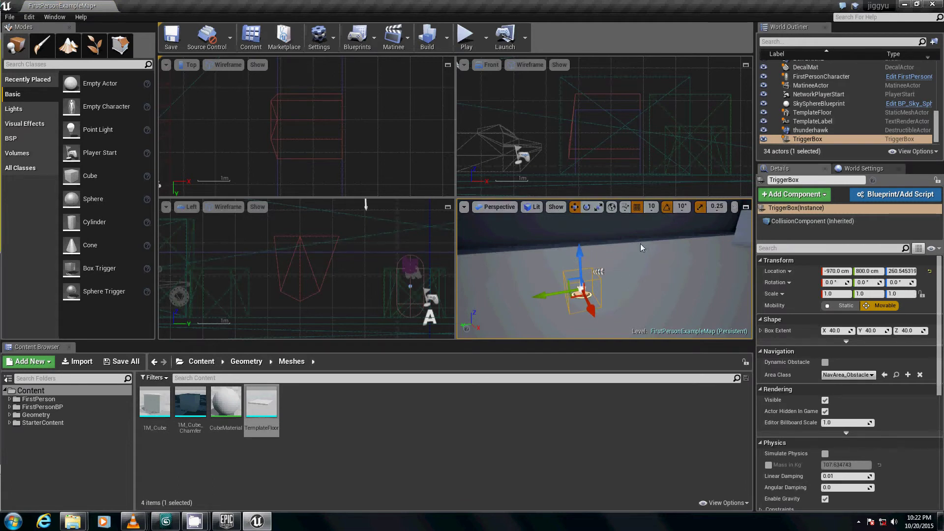
right_drag(598, 252, 532, 184)
key(f)
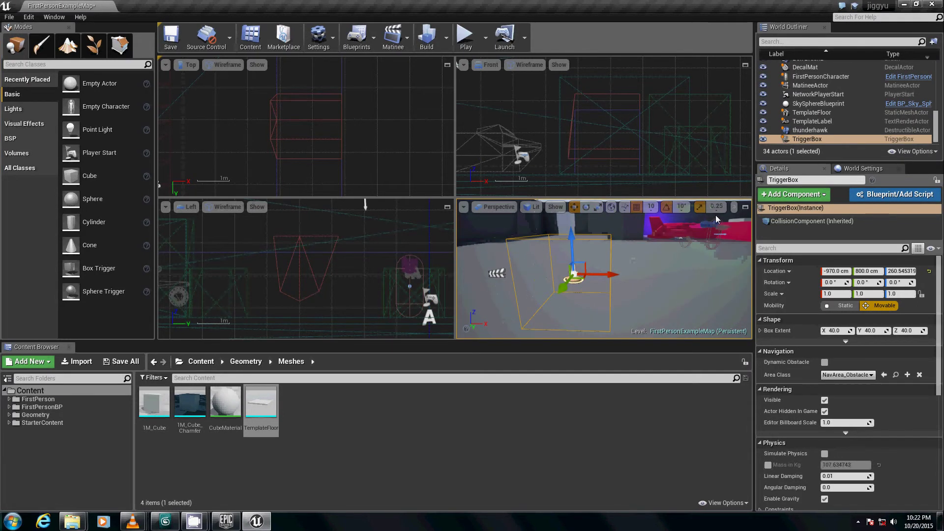
right_drag(715, 214, 633, 284)
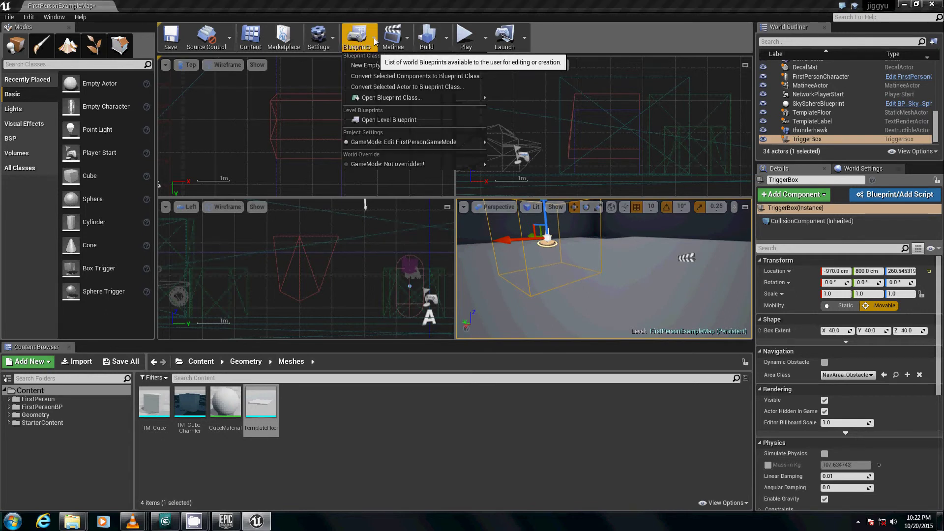
- Open the Level Blueprint and add an On Actor Begin Overlap event for the TriggerBox
click(406, 121)
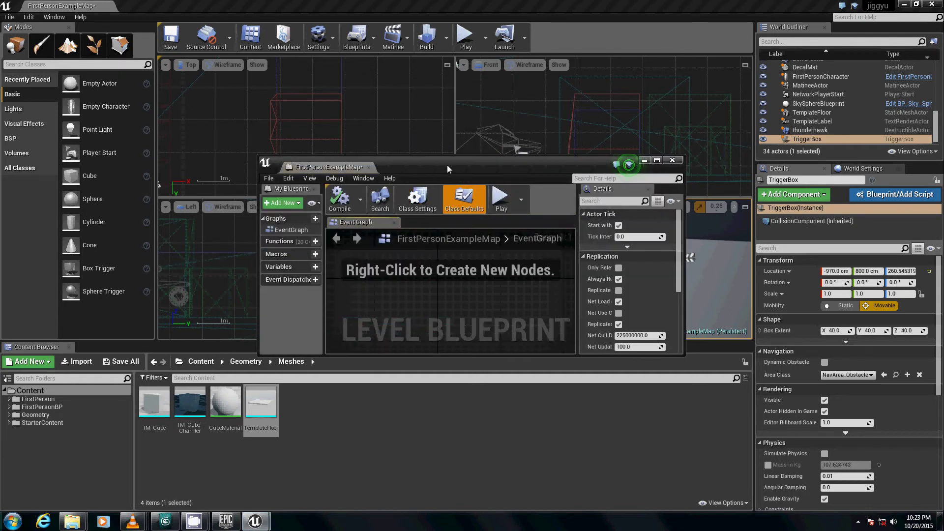
drag(447, 164, 322, 90)
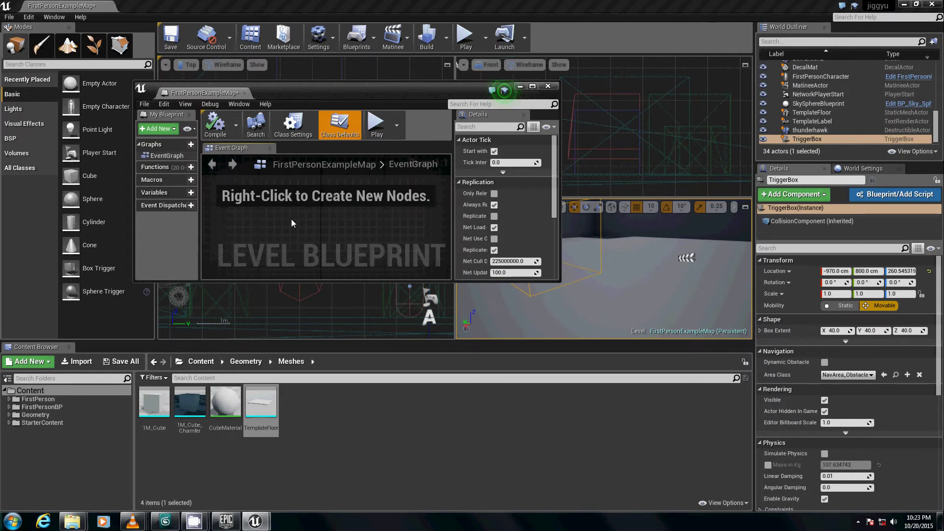
right_click(291, 221)
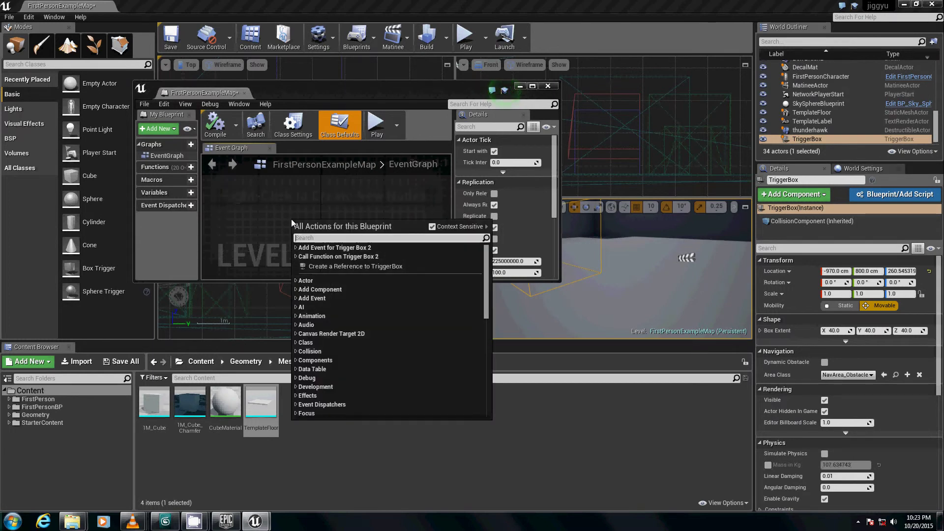
click(296, 248)
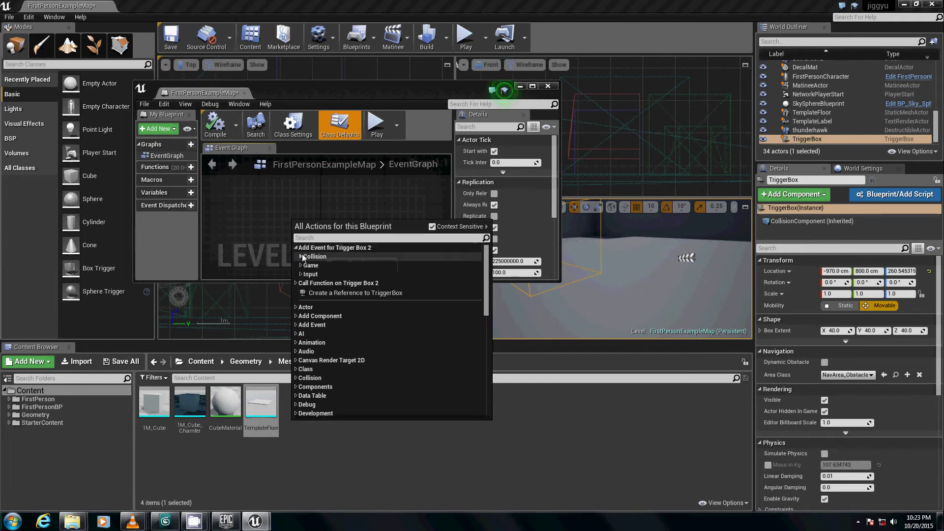
click(301, 257)
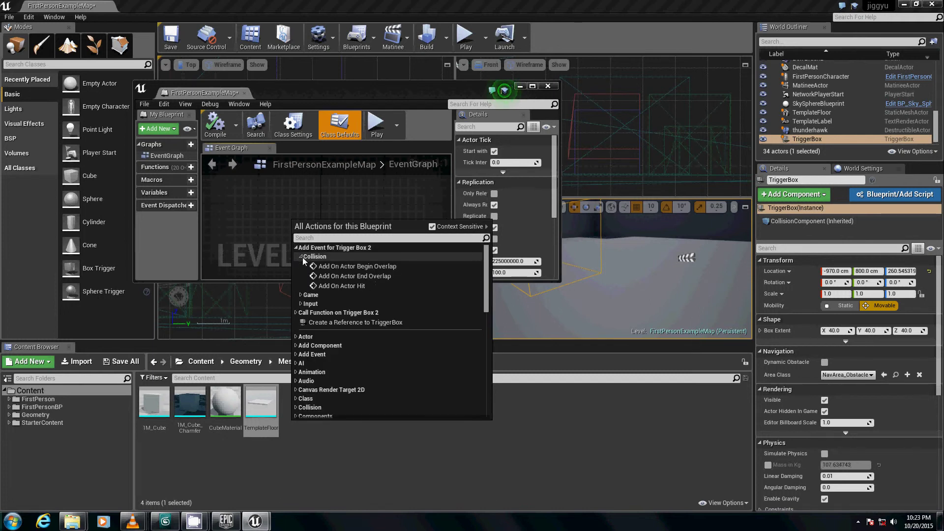
click(351, 270)
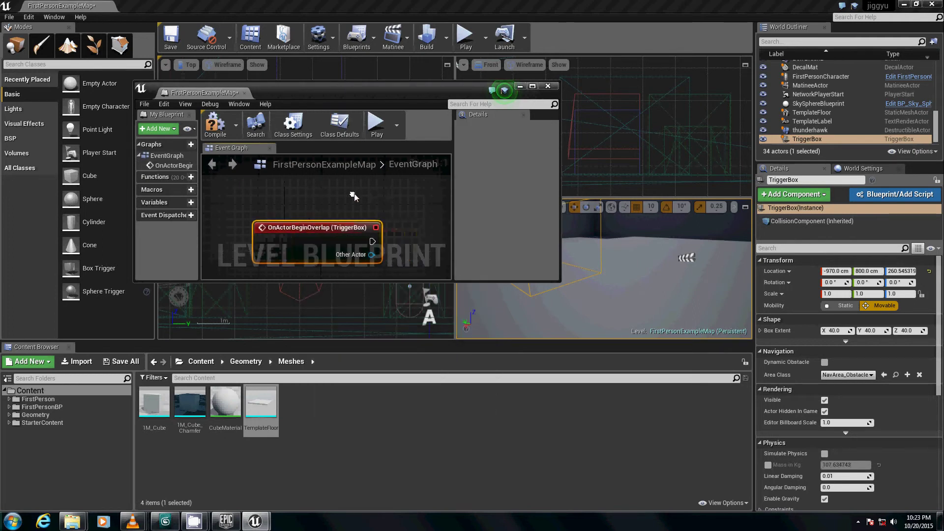
- Select the MatineeActor in the level and create a reference to it in the Level Blueprint's event graph
click(689, 259)
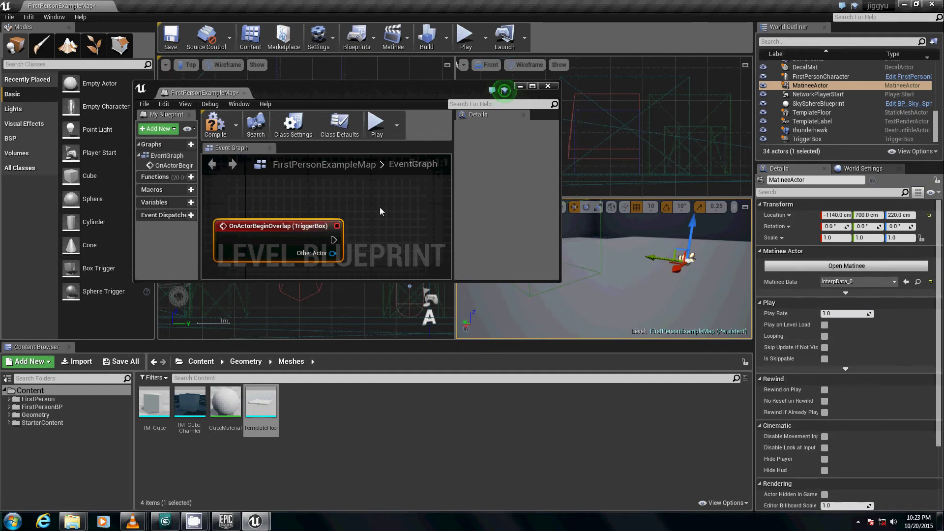
right_click(306, 193)
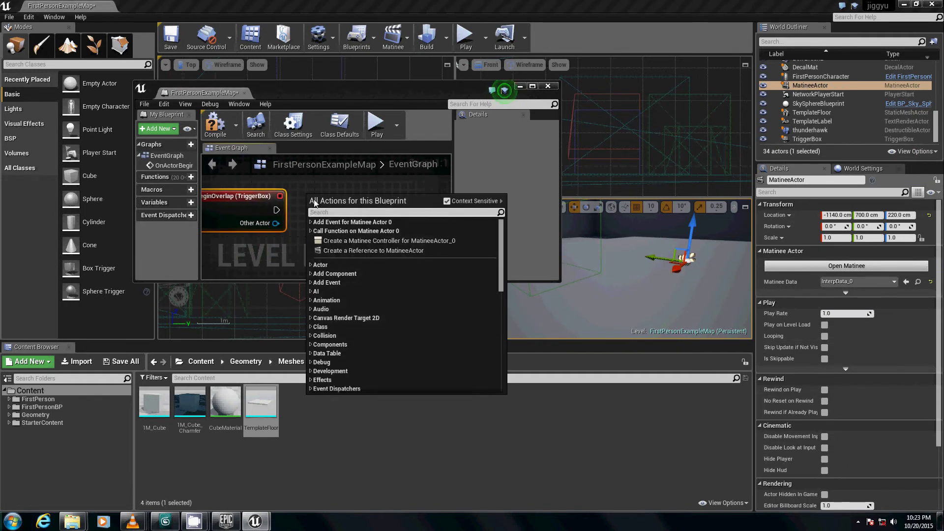
click(355, 251)
right_drag(355, 231, 354, 195)
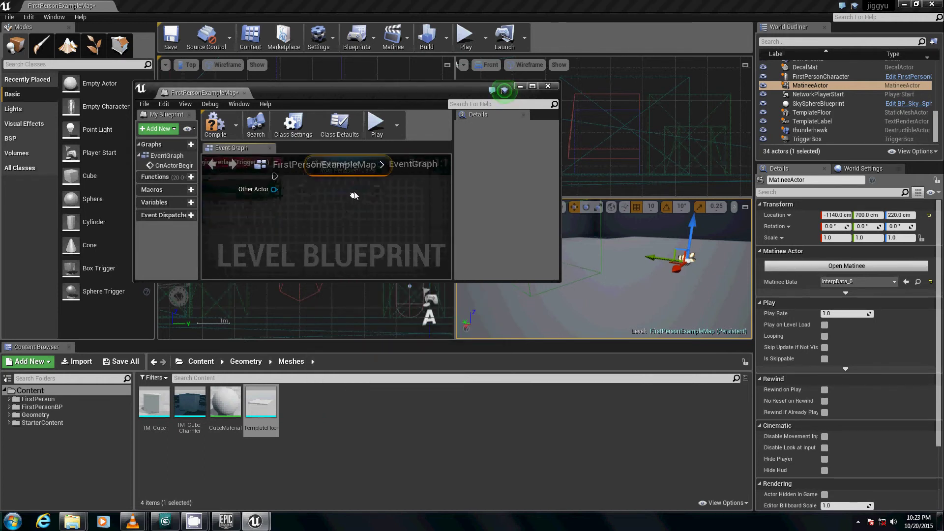
- Connect a Play node targeting MatineeActor to the TriggerBox begin-overlap event, and compile and close the Level Blueprint
double_click(371, 89)
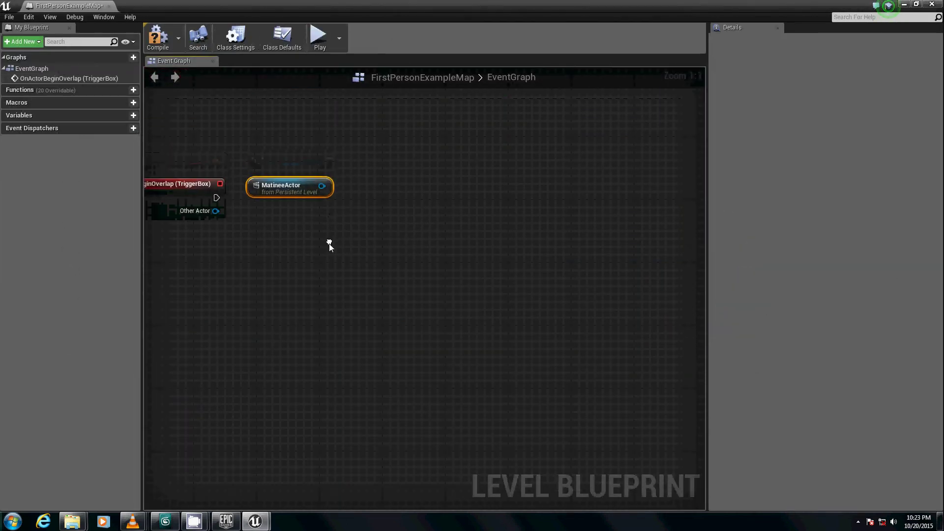
drag(306, 192, 320, 226)
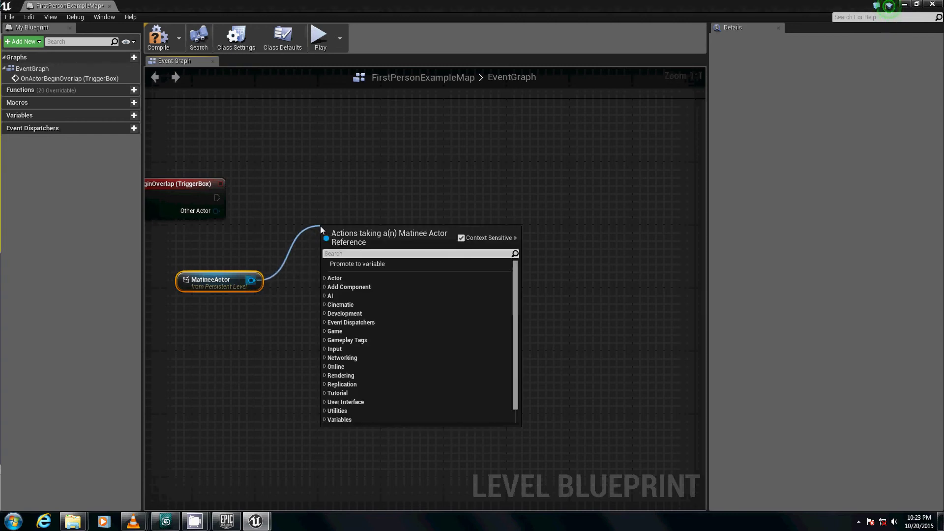
text(playu)
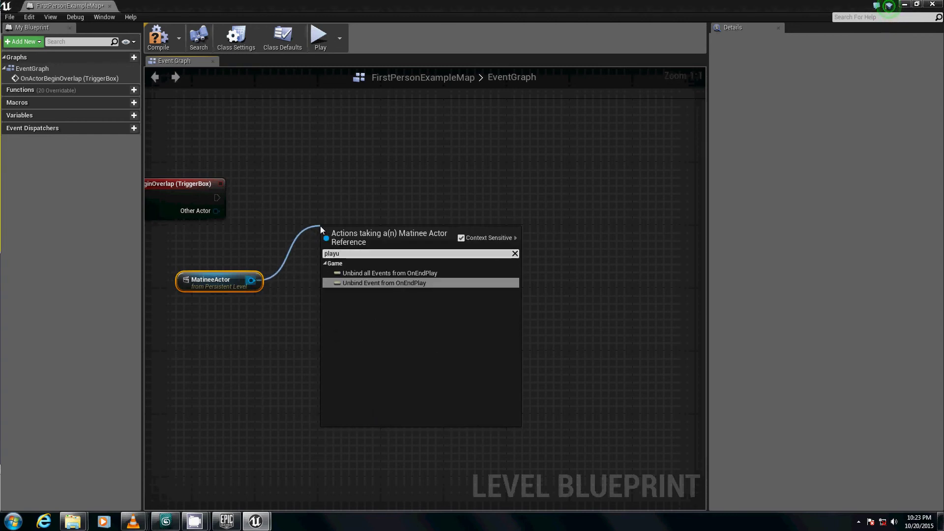
key(BackSpace)
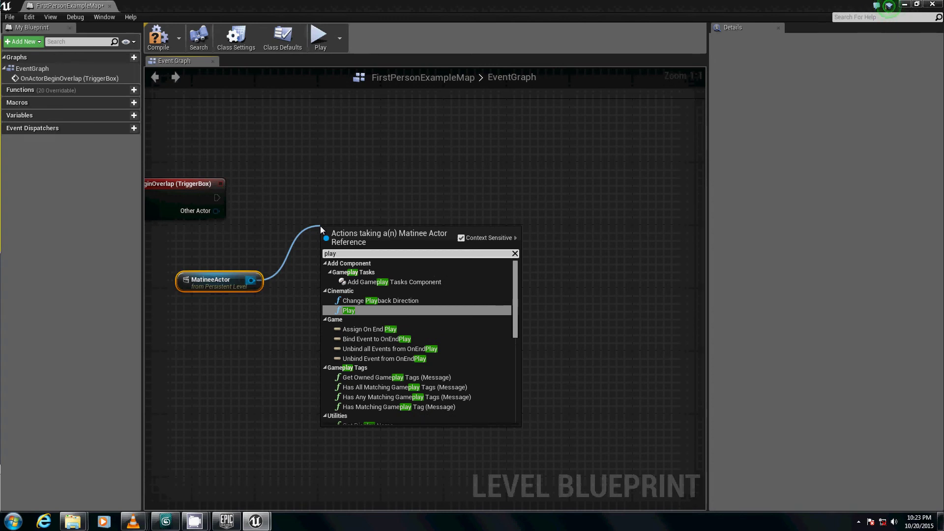
key(Return)
drag(338, 241, 217, 198)
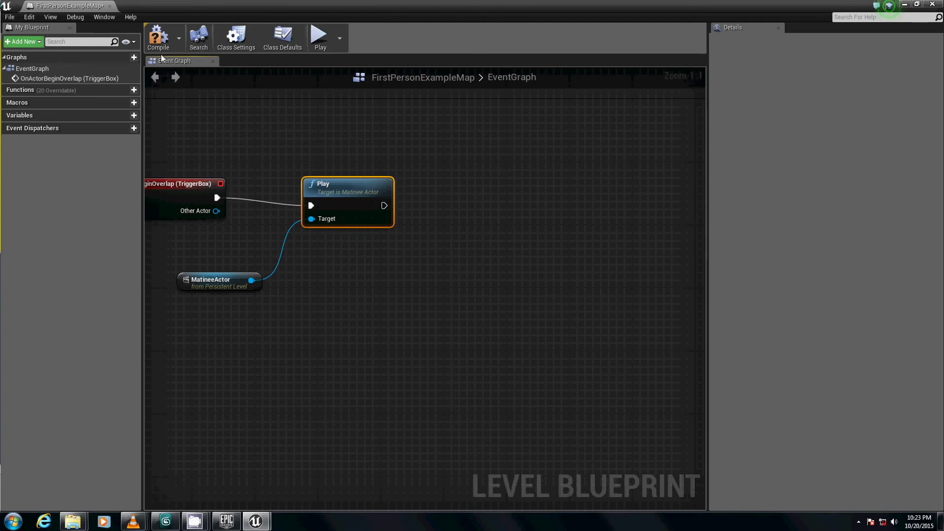
click(159, 36)
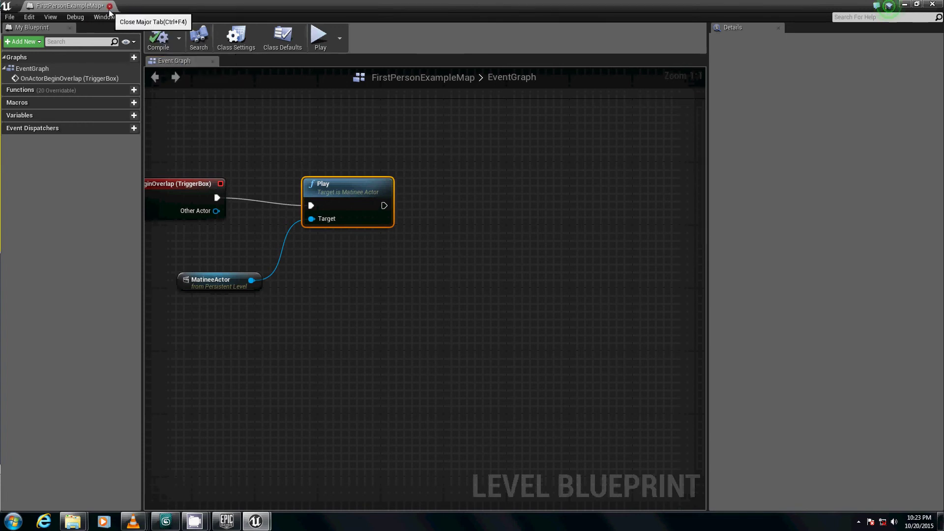
click(110, 7)
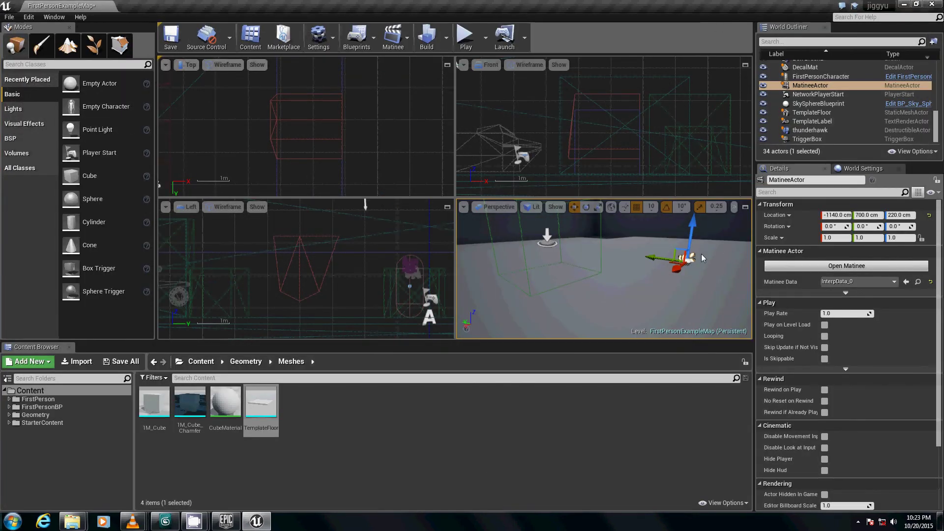
- Enable Looping on the MatineeActor and play-test the level
click(825, 337)
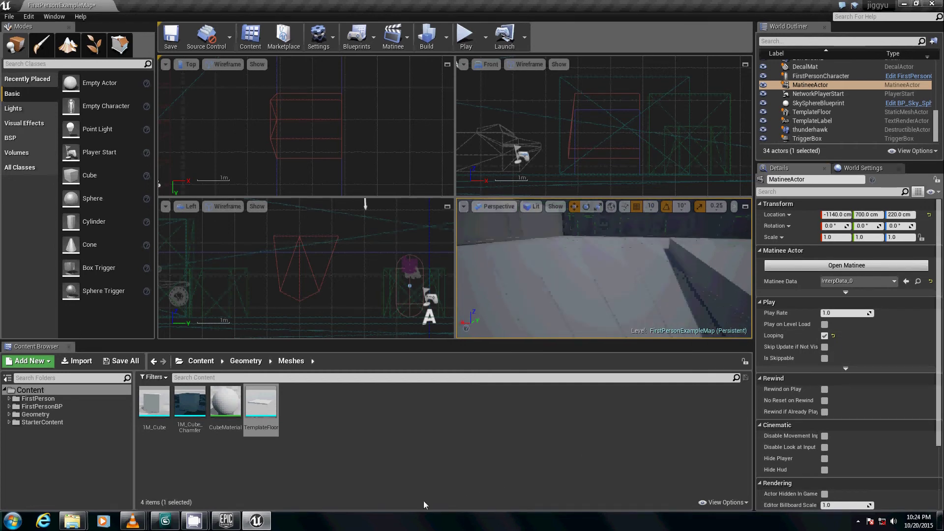
click(466, 39)
click(583, 266)
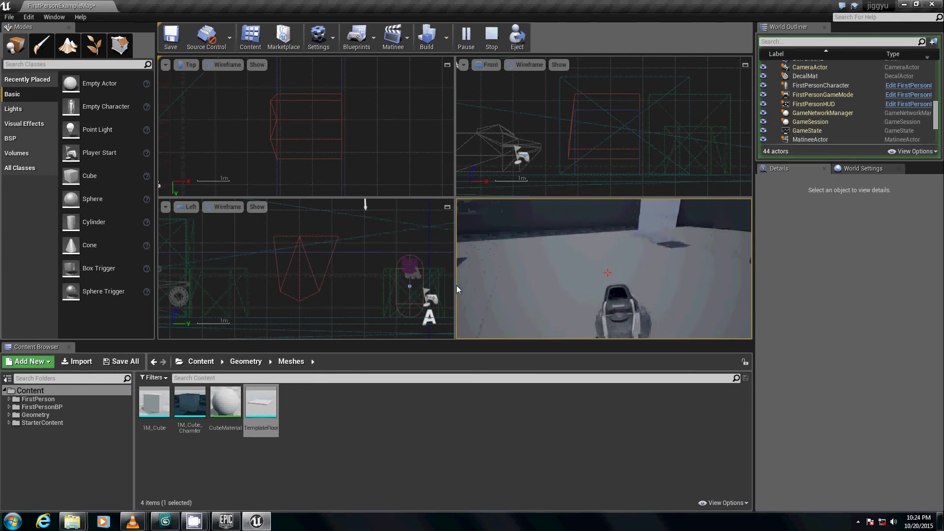
key(Escape)
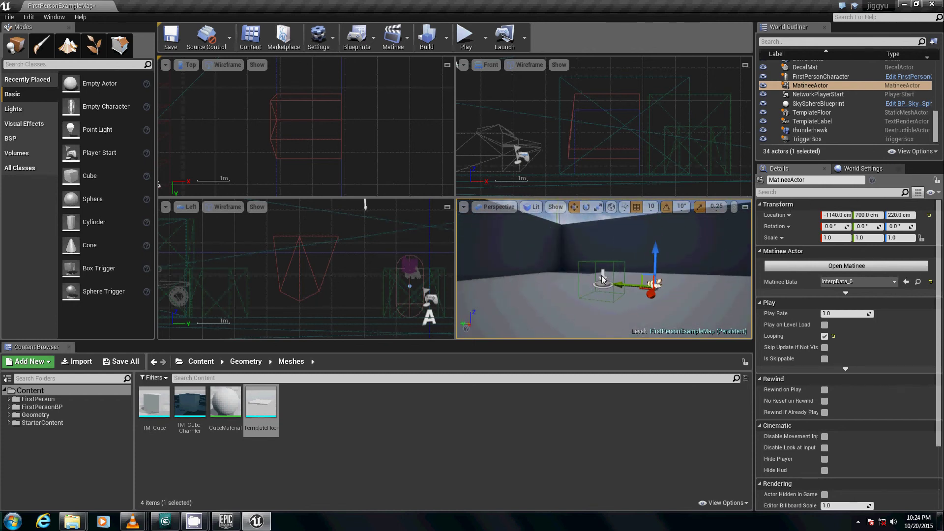
- Turn off Actor Hidden In Game for the TriggerBox so it shows during play
click(603, 280)
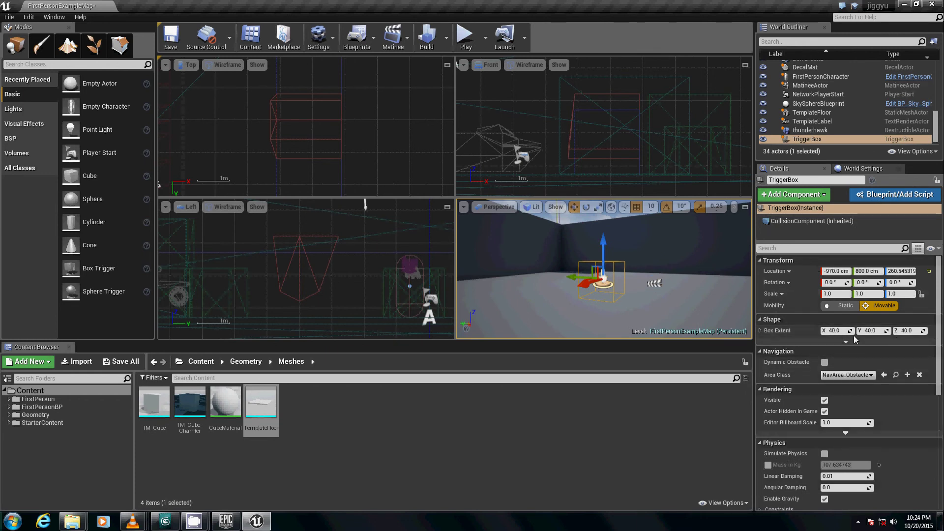
click(798, 251)
text(vis)
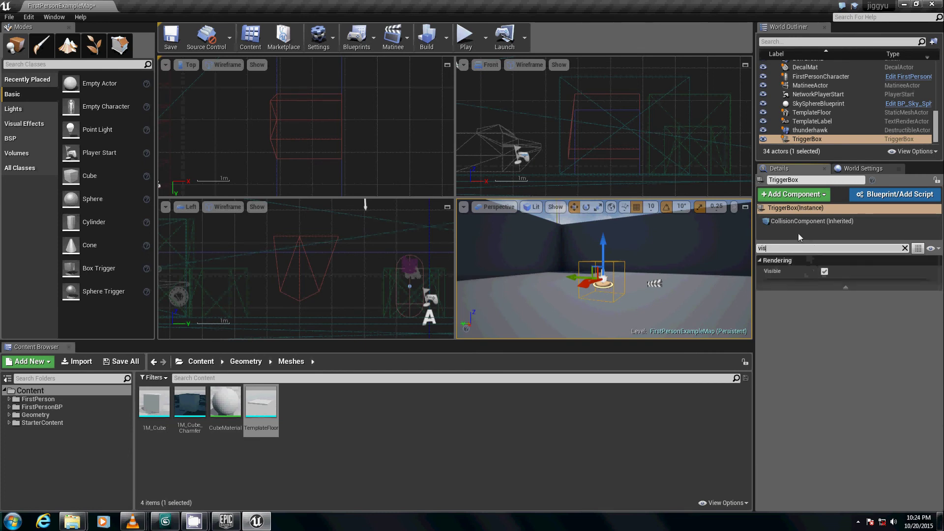
double_click(807, 248)
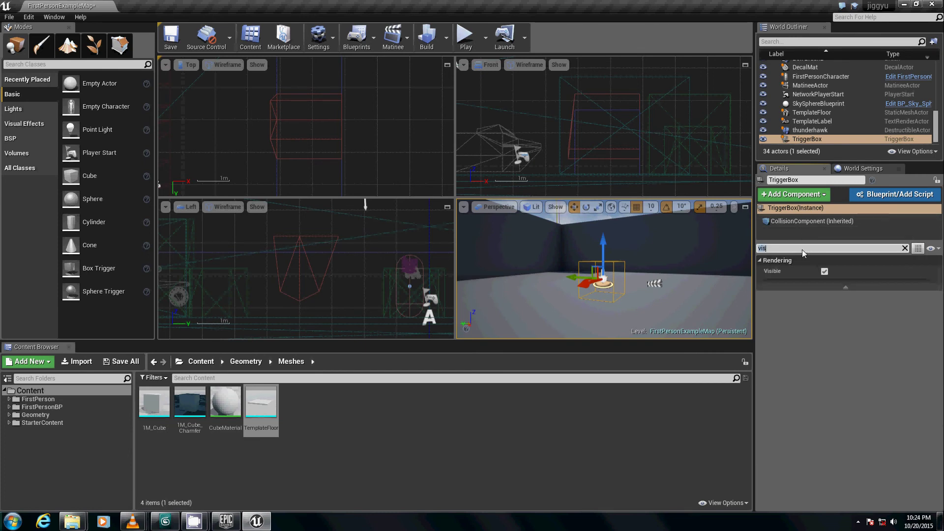
text(hidd)
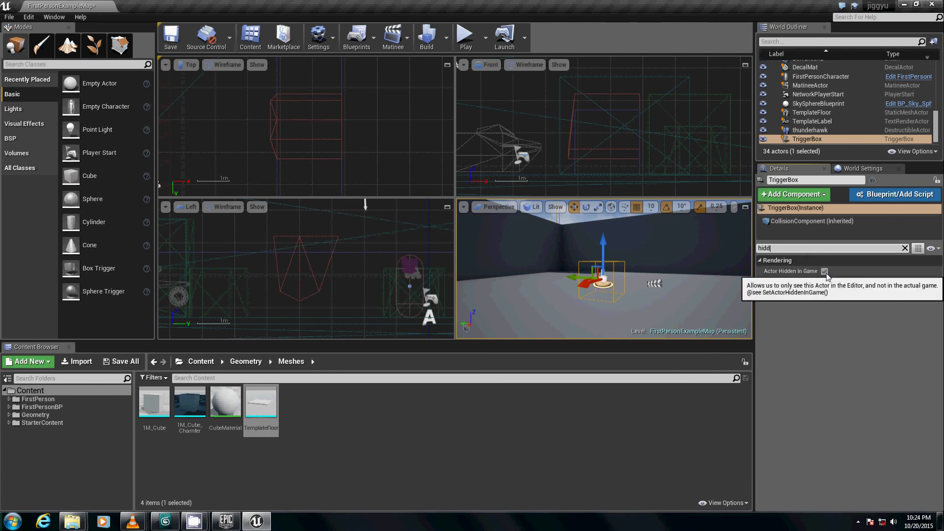
click(905, 249)
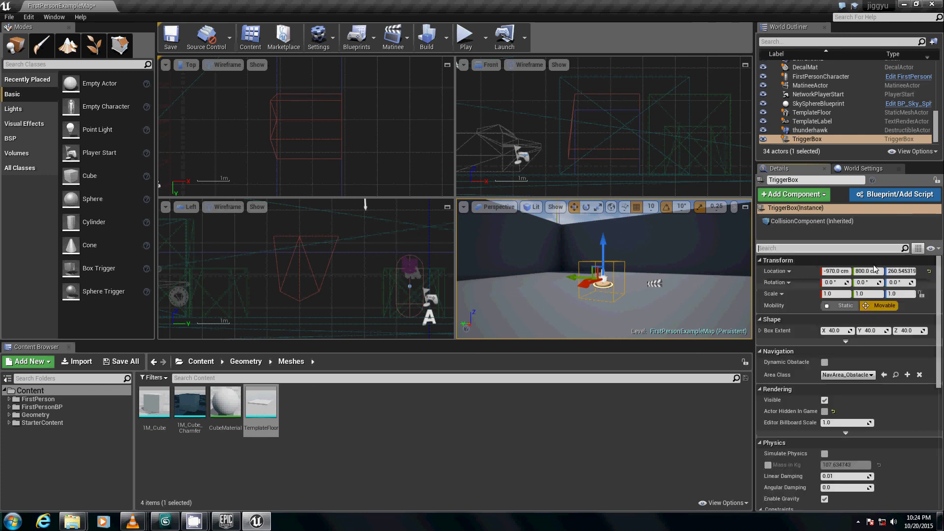
- Play-test the level from a spot on the arena floor and stop the session
right_drag(551, 273, 506, 272)
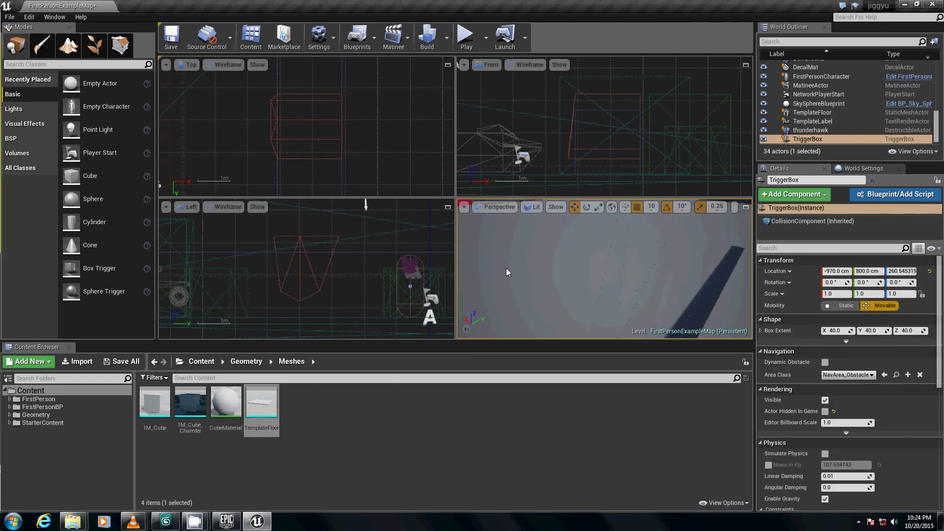
right_click(521, 271)
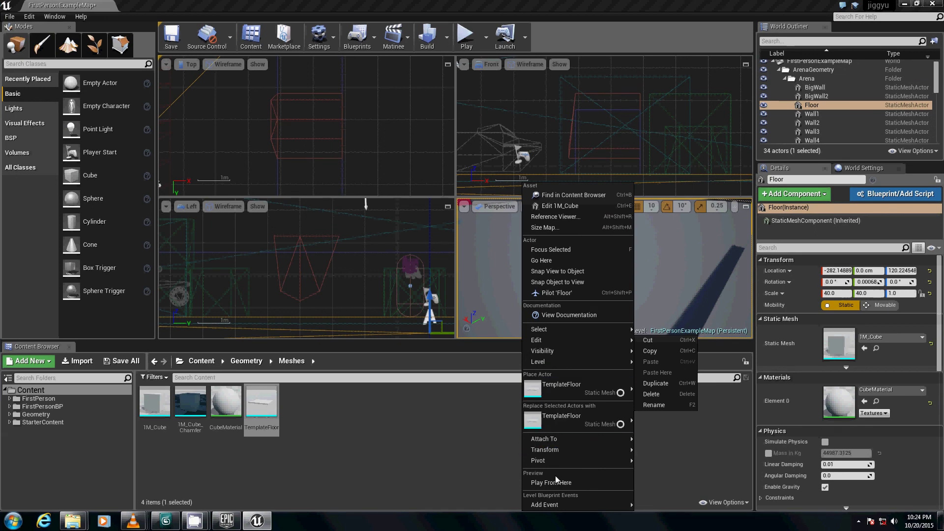
click(557, 484)
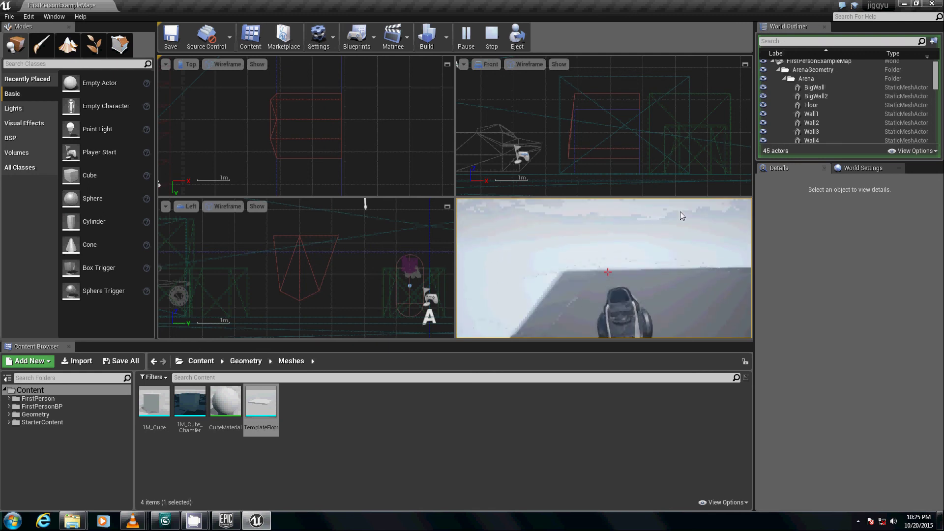
key(Escape)
click(530, 317)
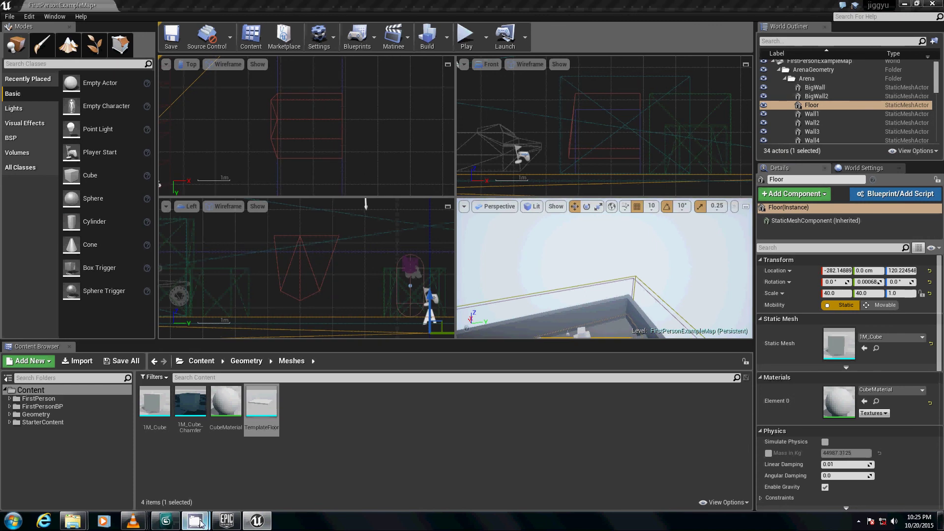